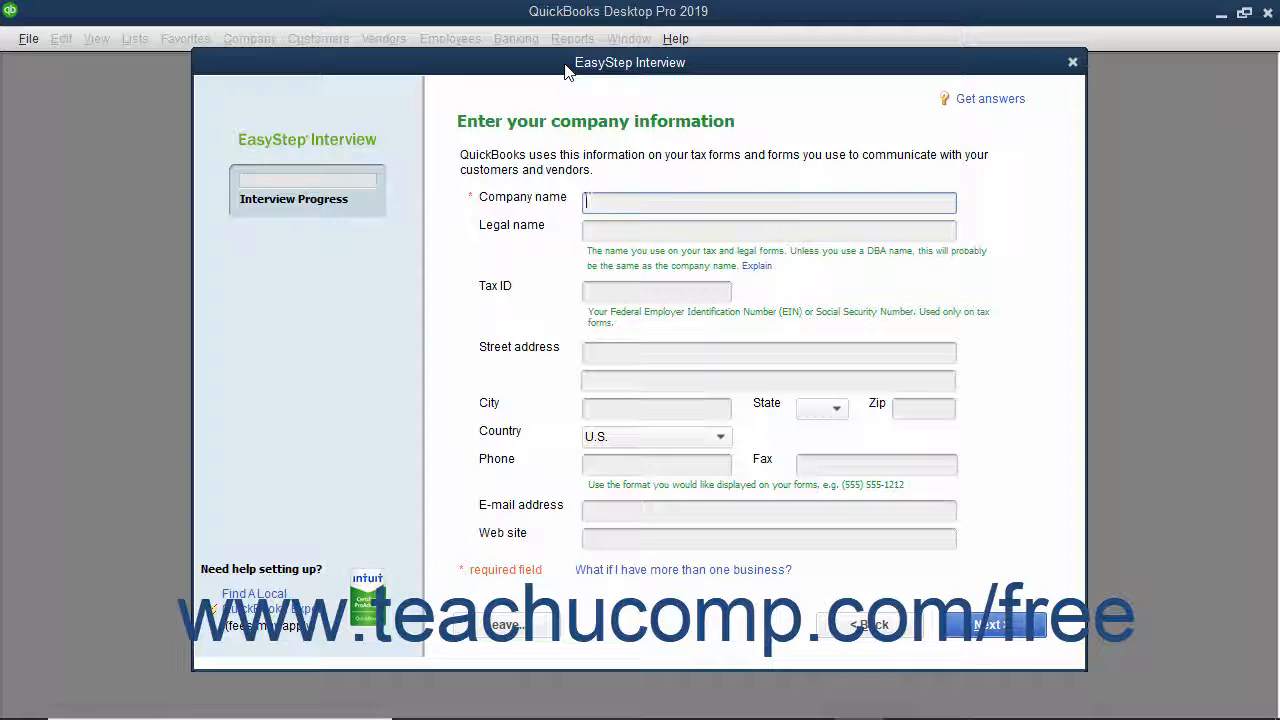
- Leave the EasyStep Interview without saving and confirm with OK
click(565, 65)
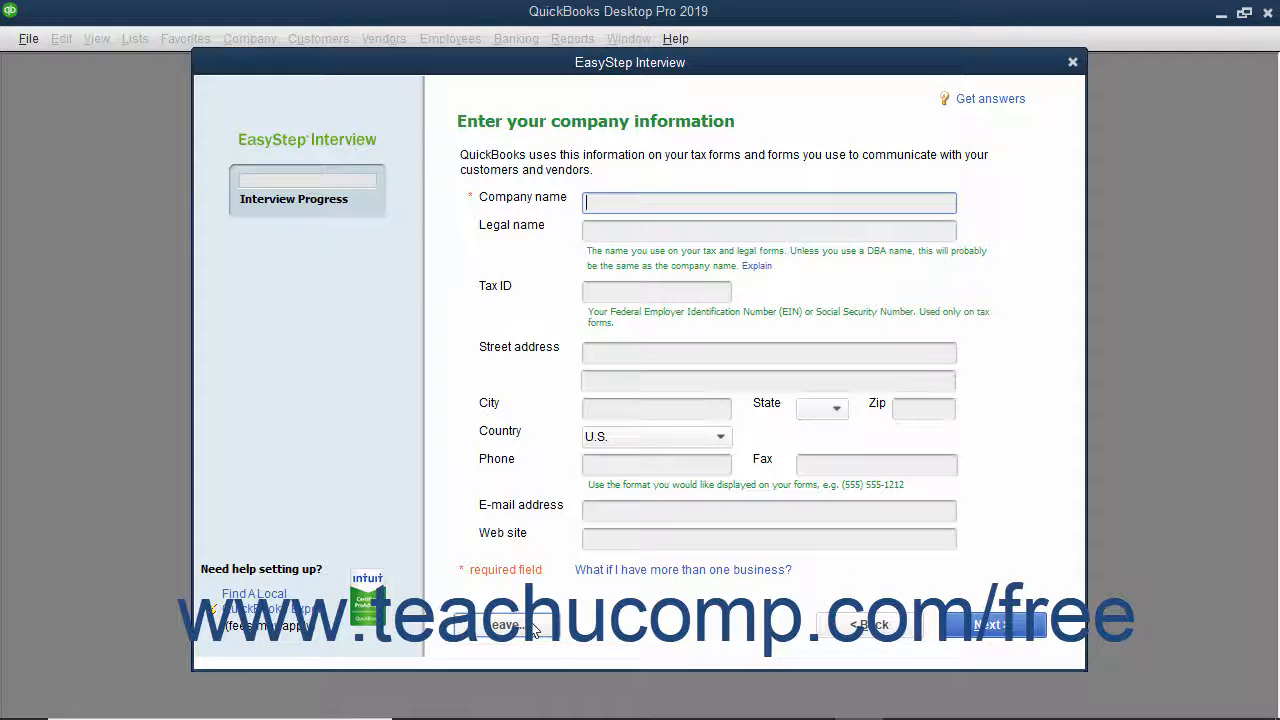
click(532, 627)
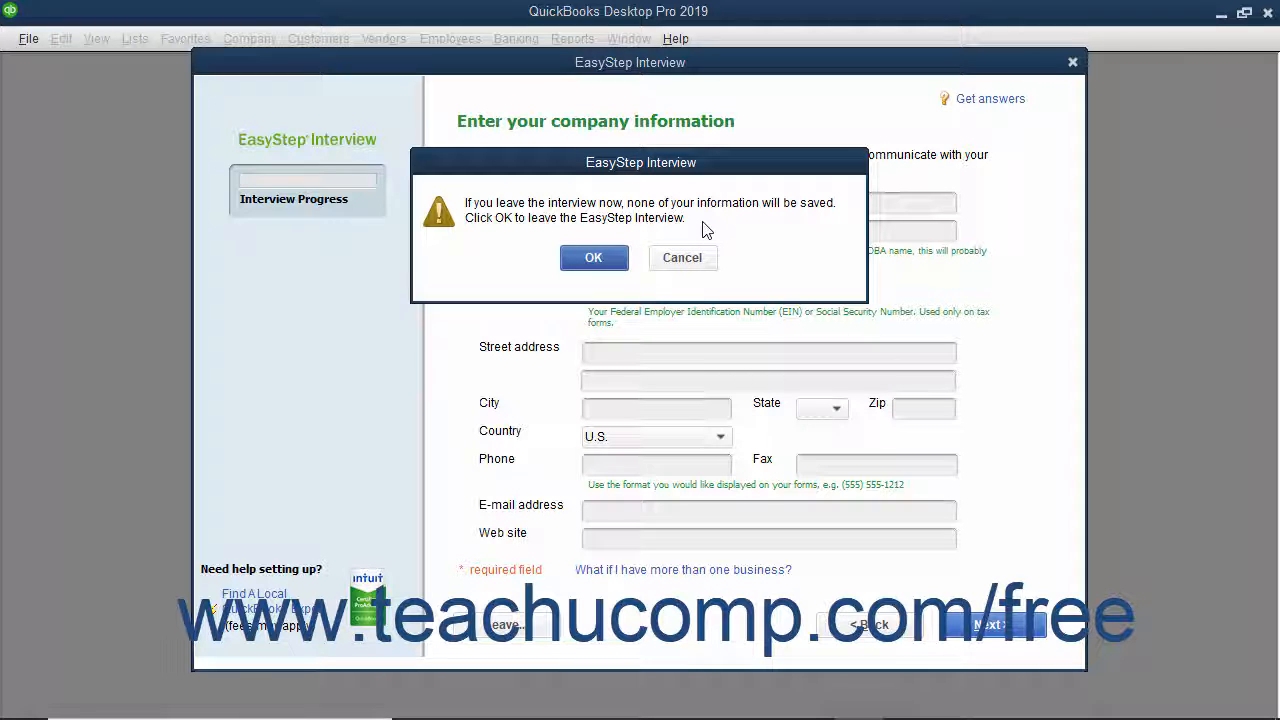
click(598, 258)
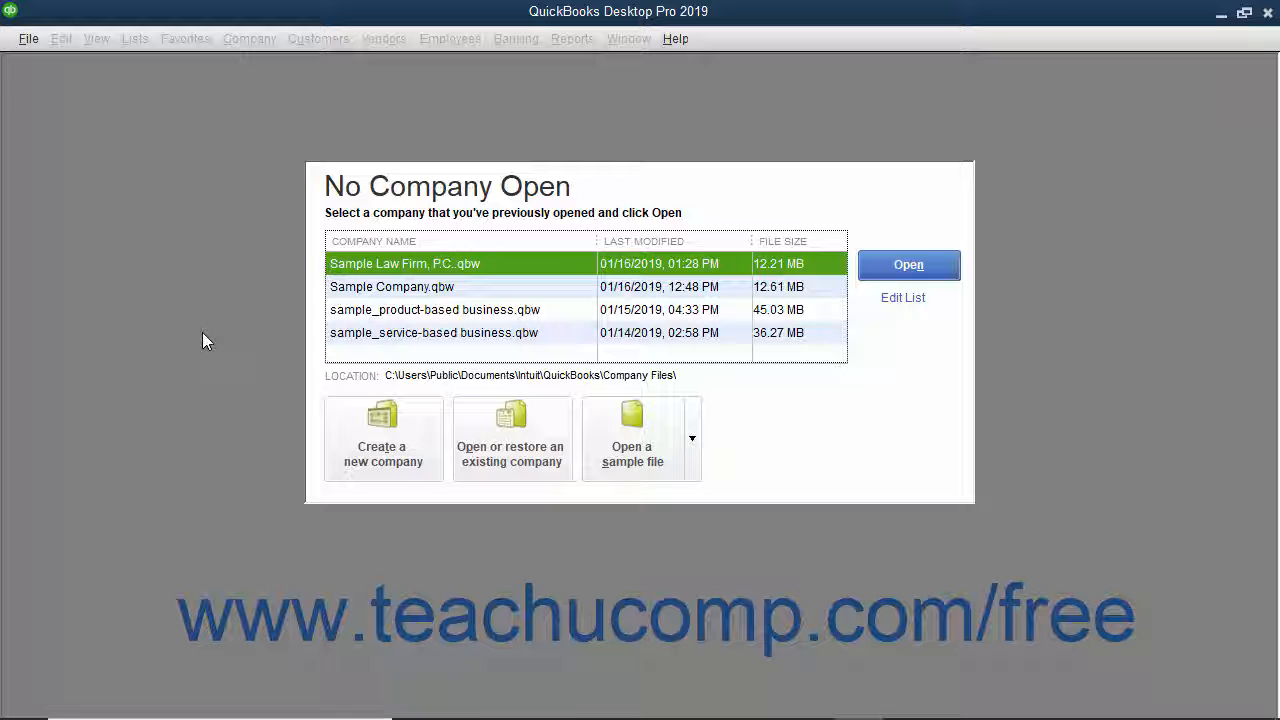
- Start a new company file using Other Options > Advanced Setup
click(28, 38)
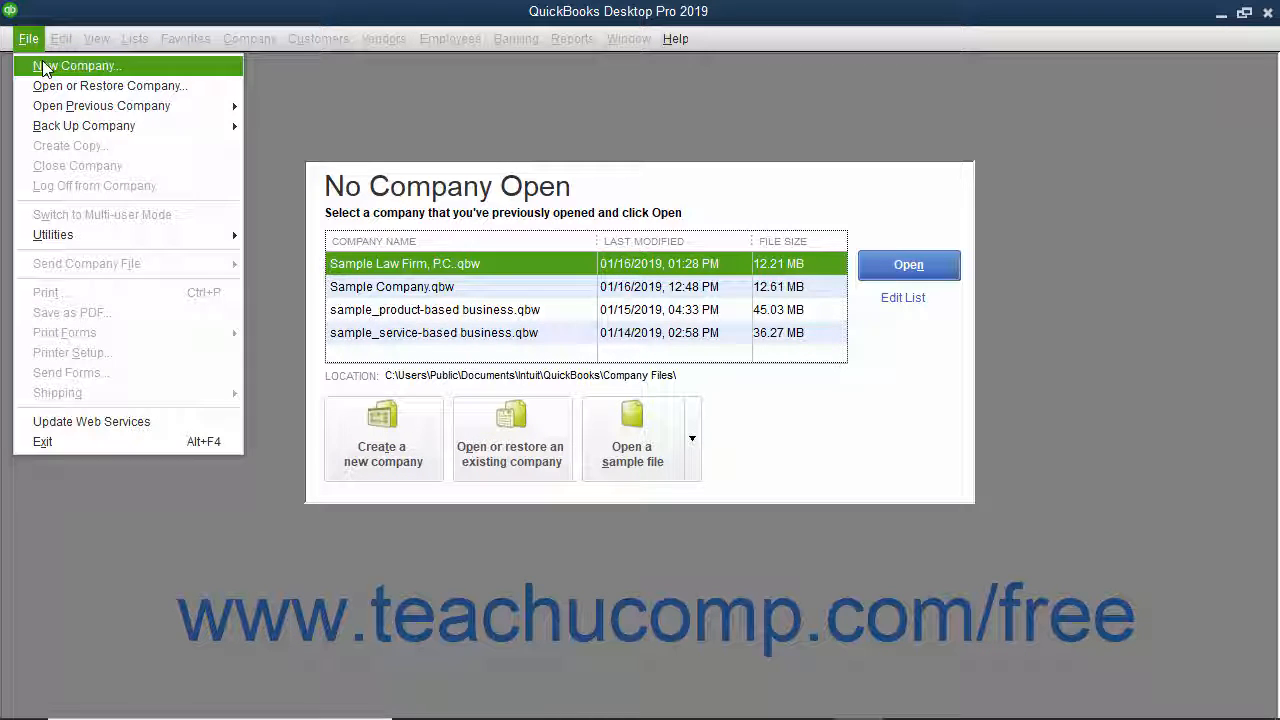
click(270, 90)
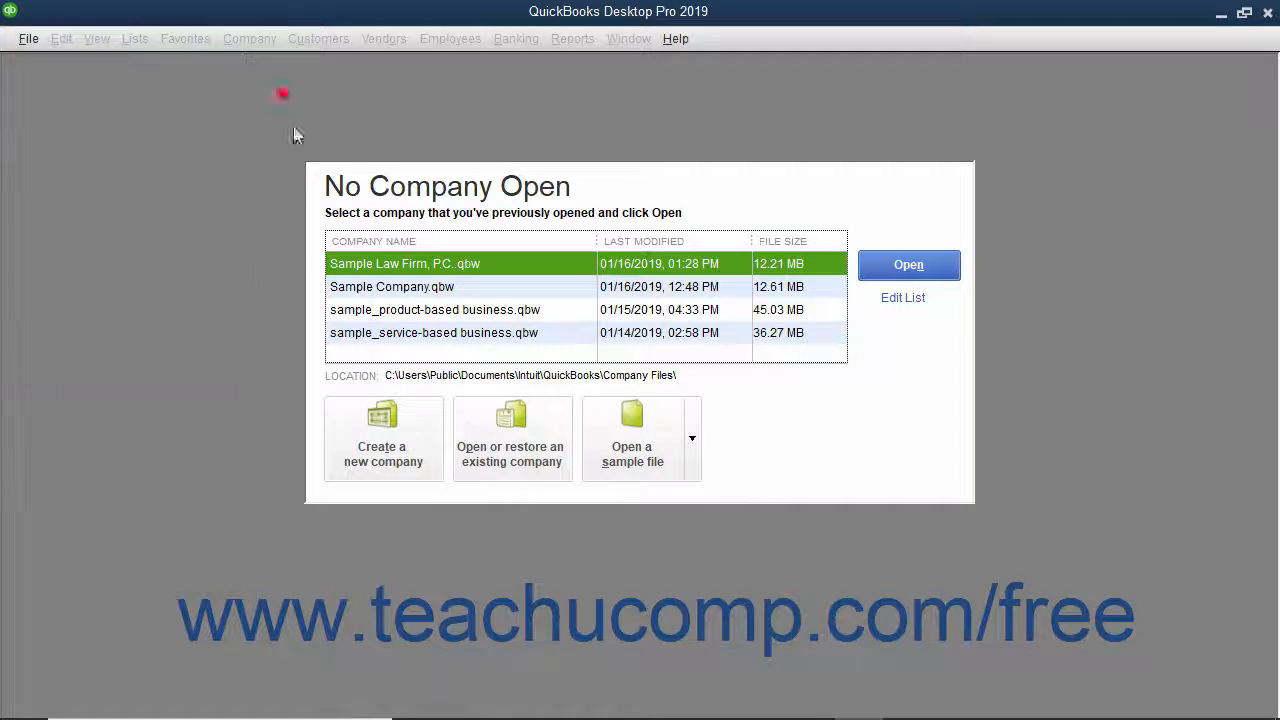
click(374, 435)
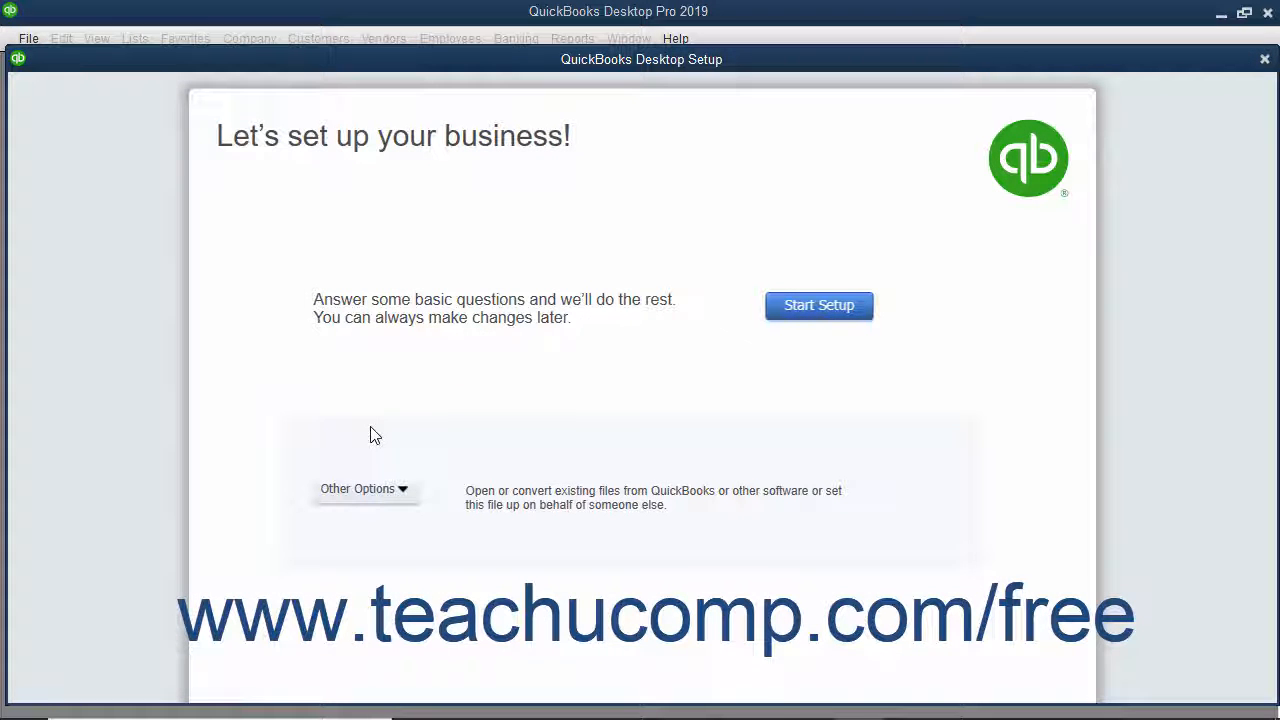
click(395, 489)
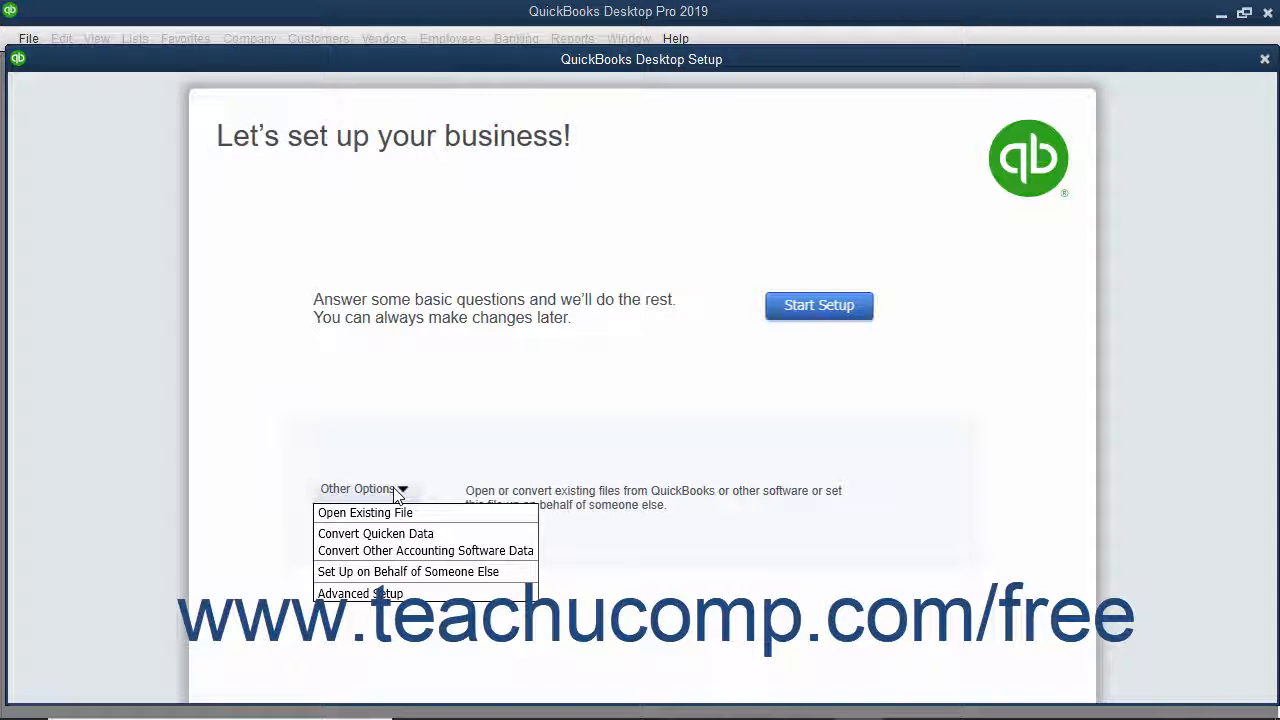
click(390, 595)
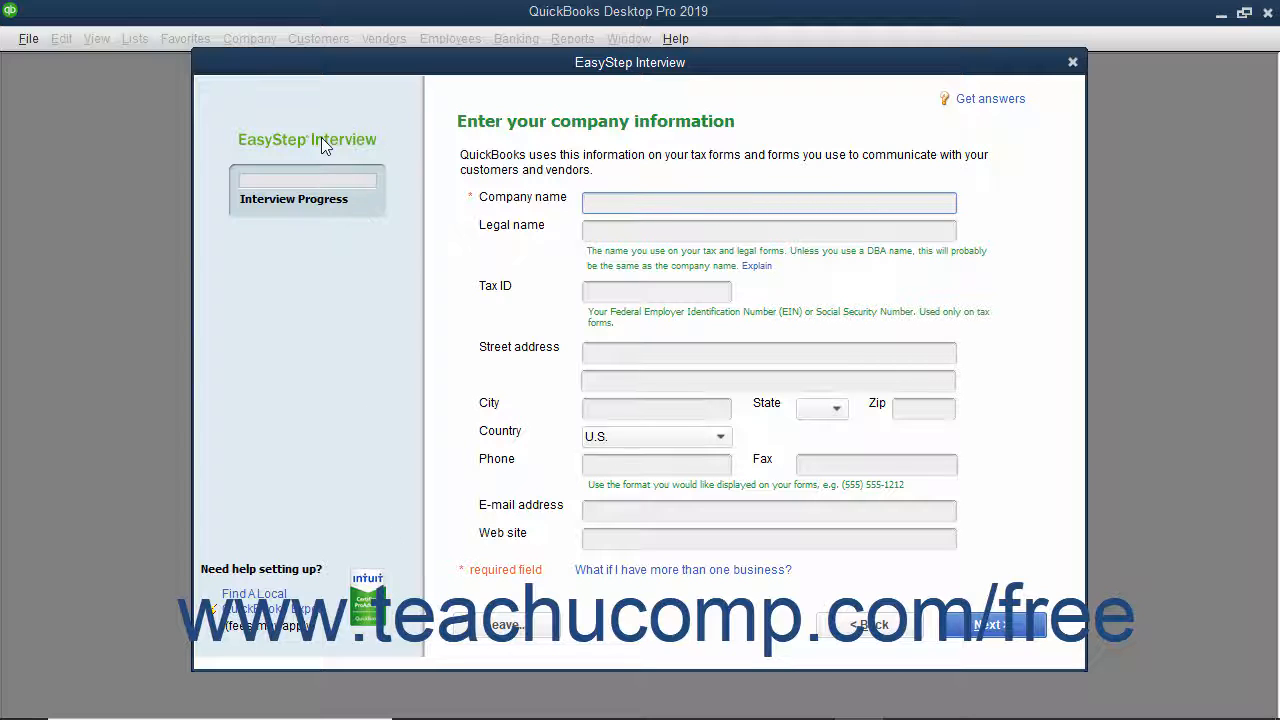
- Enter 'Brown & Associates, P.C.' as the company name so the legal name auto-fills
click(322, 200)
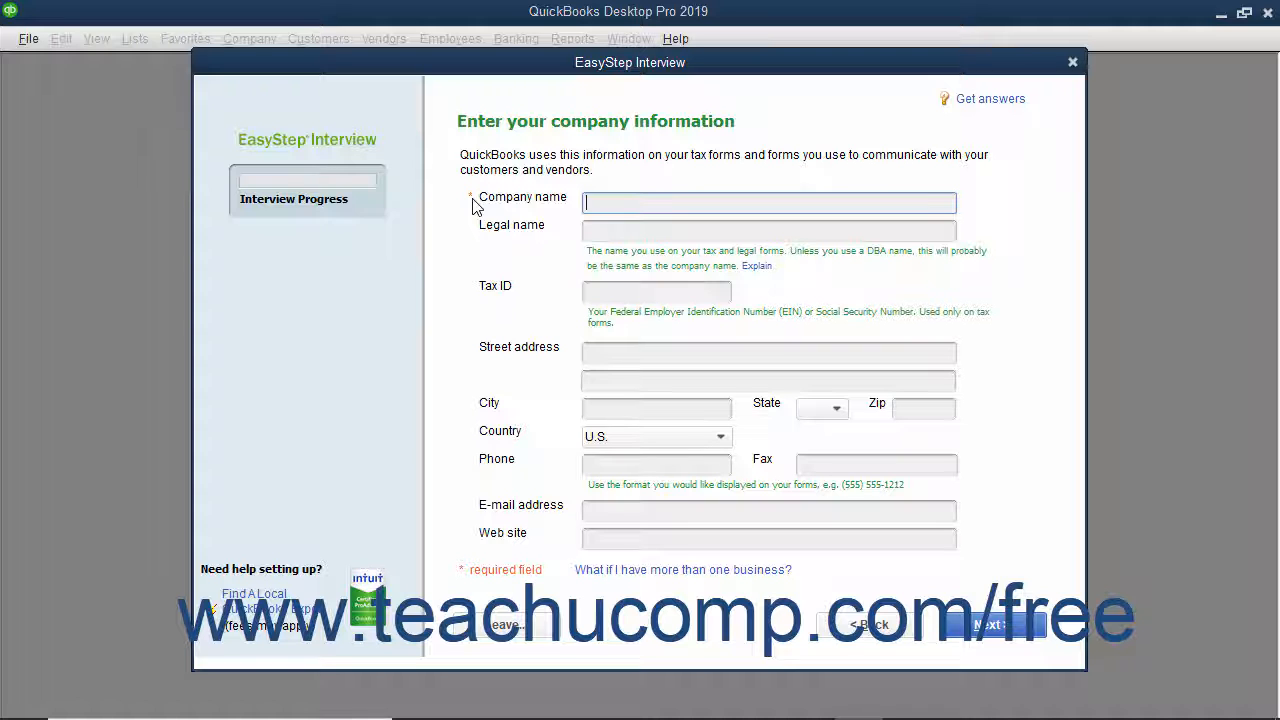
click(595, 201)
text(Brown & Associates, P.C.)
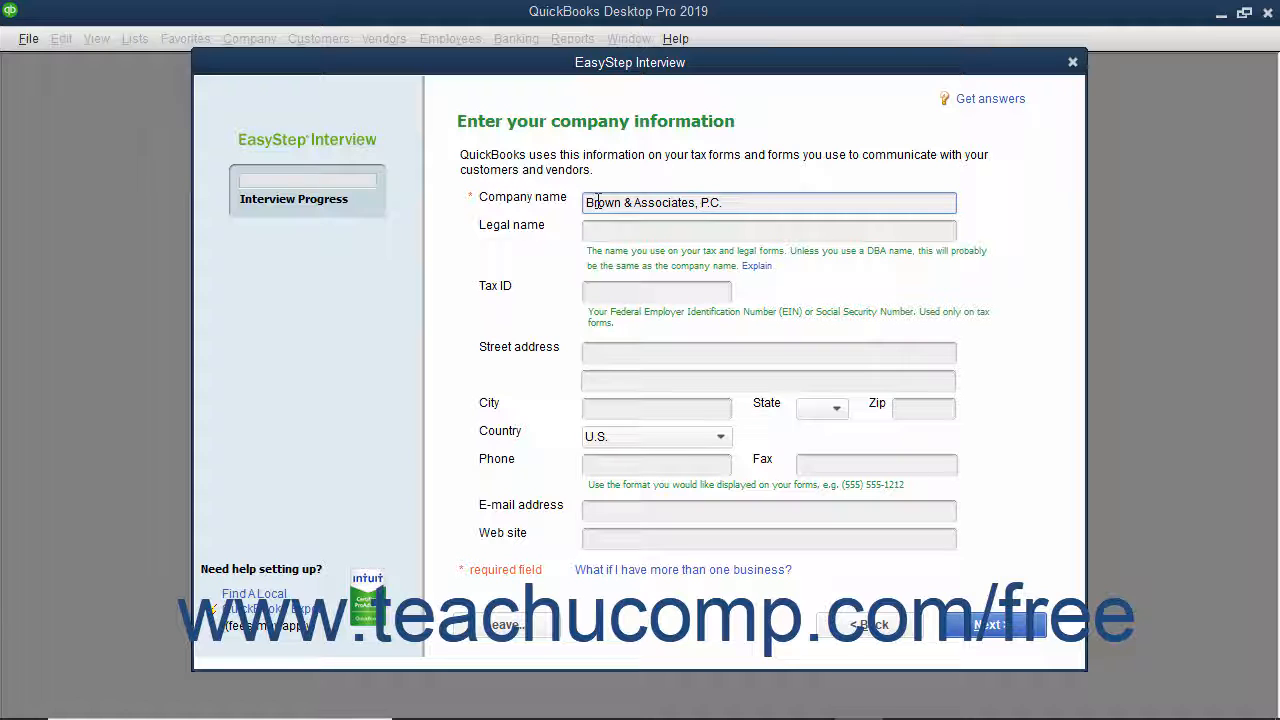
key(Tab)
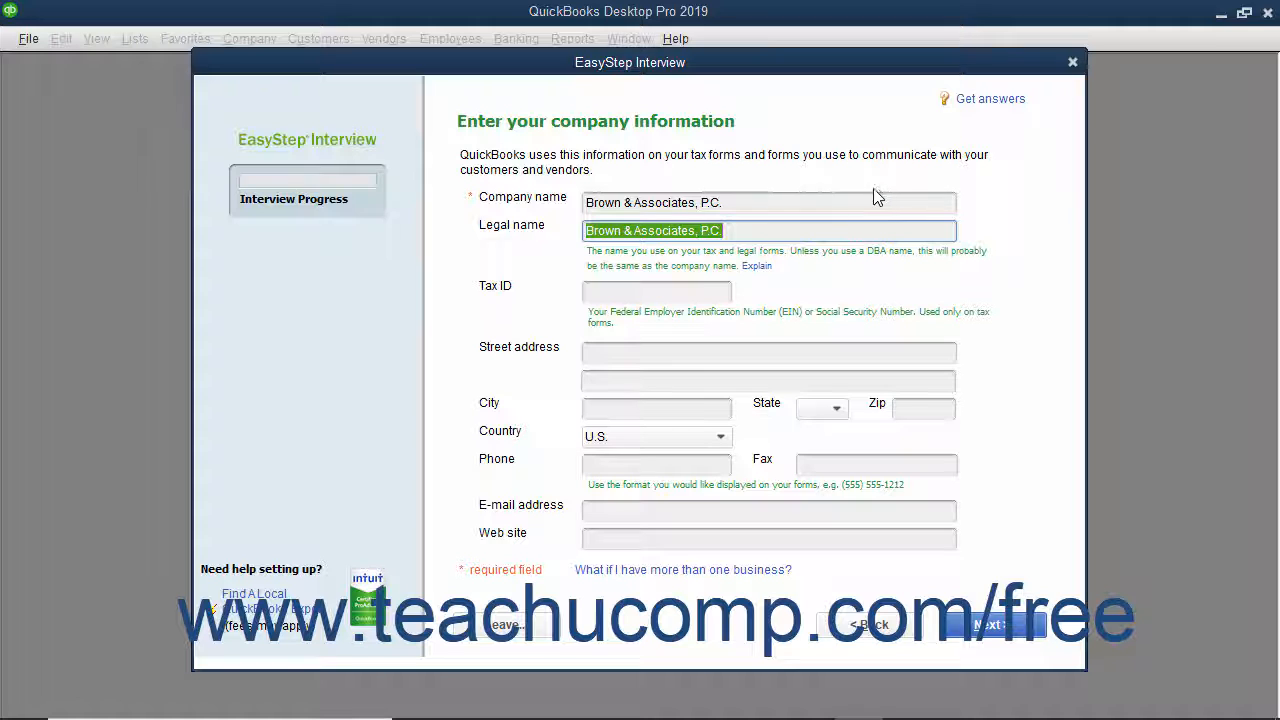
- Enter the firm's tax ID and its street address in East Lansing, MI 48823
click(649, 293)
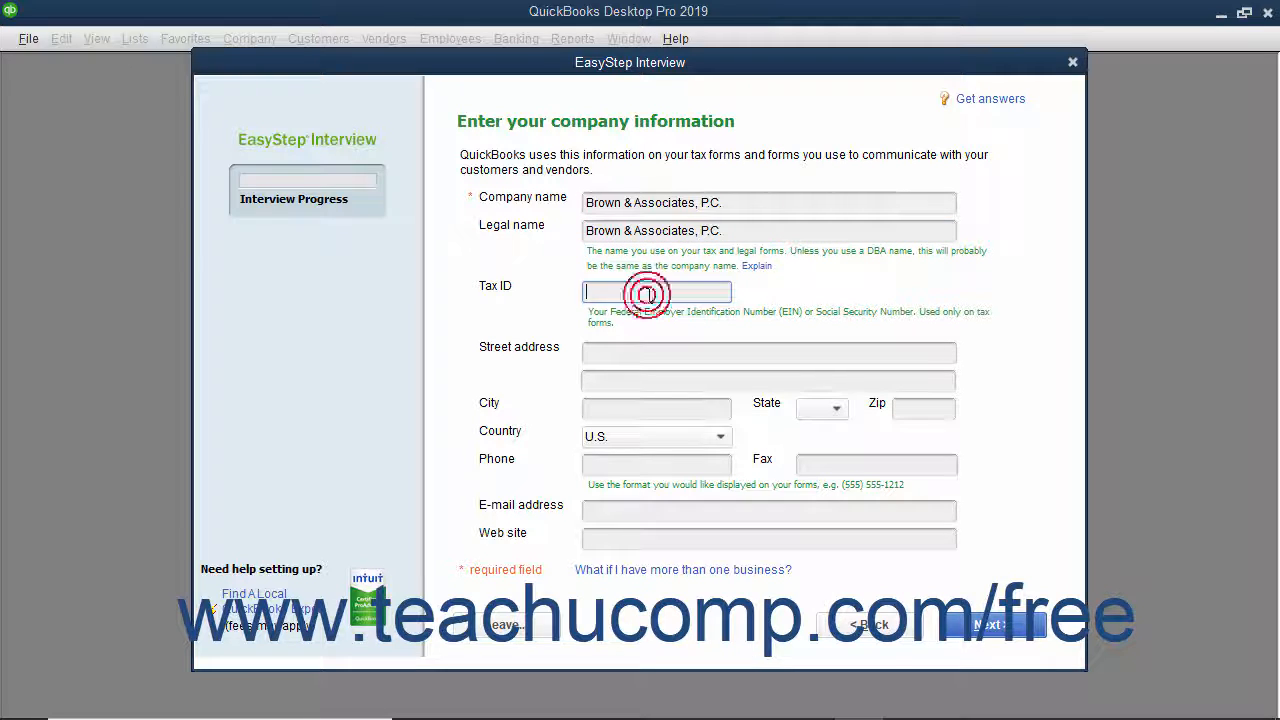
text(38-1234567)
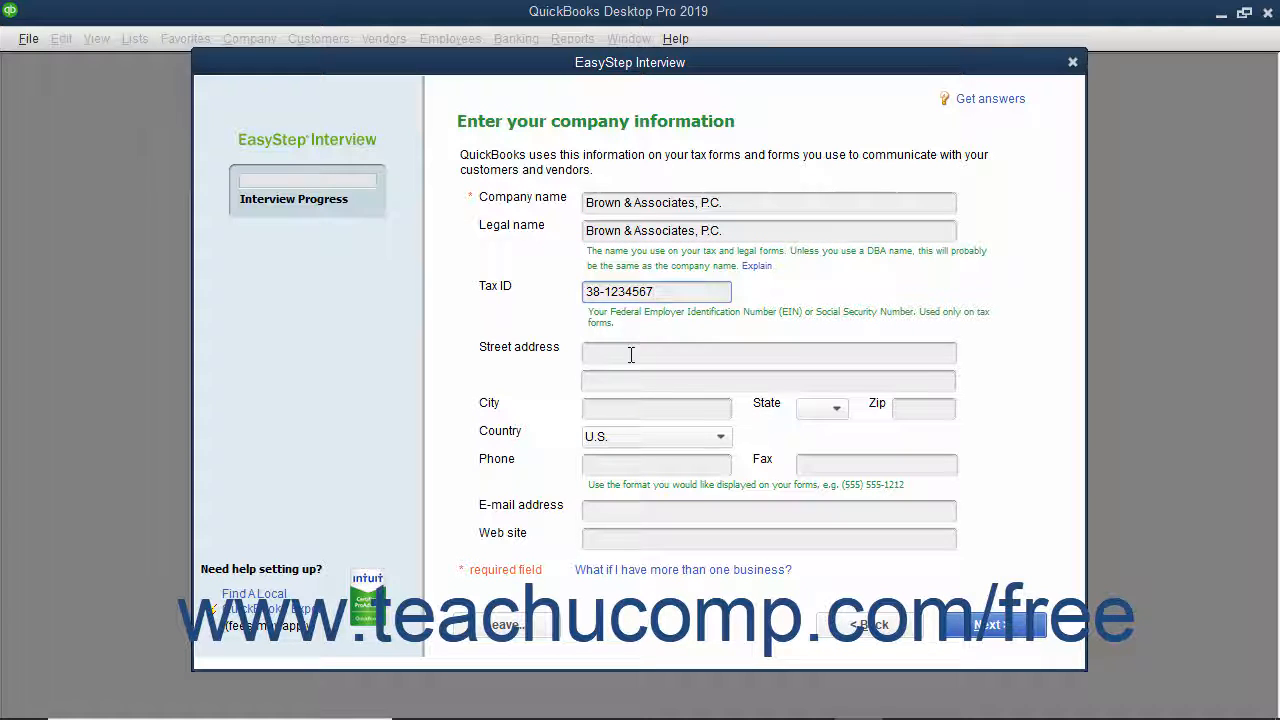
click(632, 352)
key(Tab)
key(Tab)
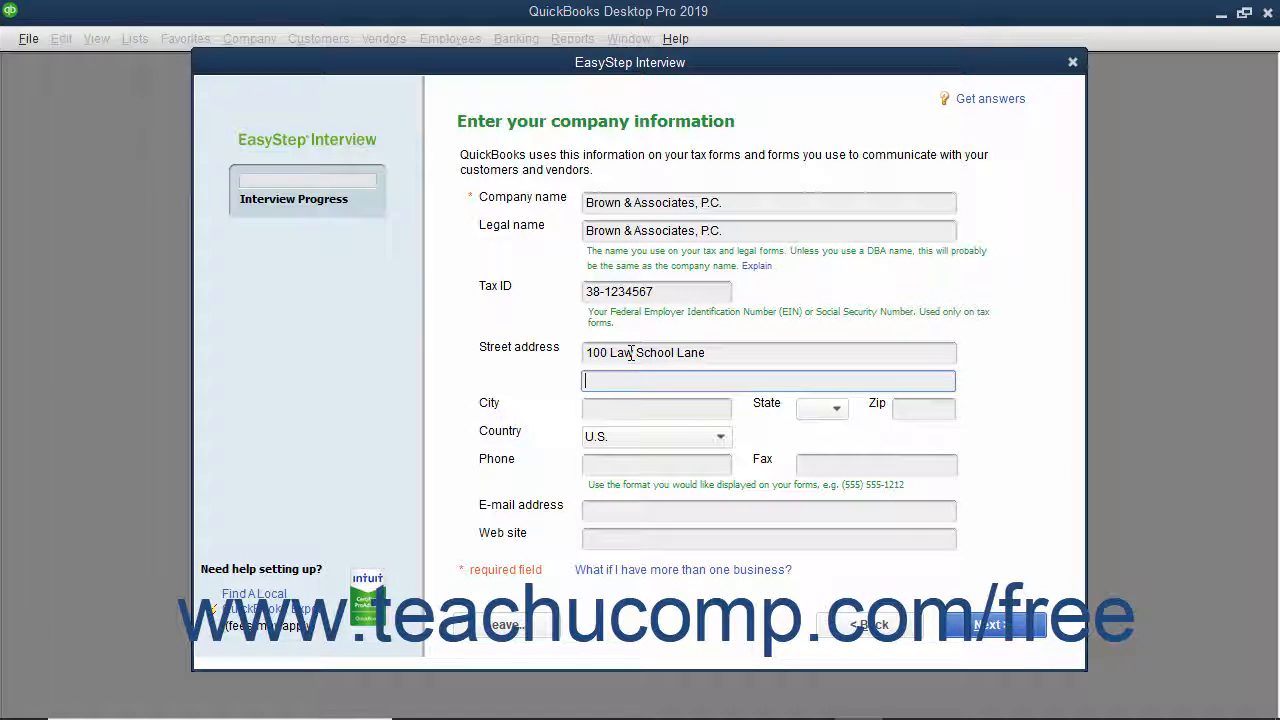
text(East Lansing)
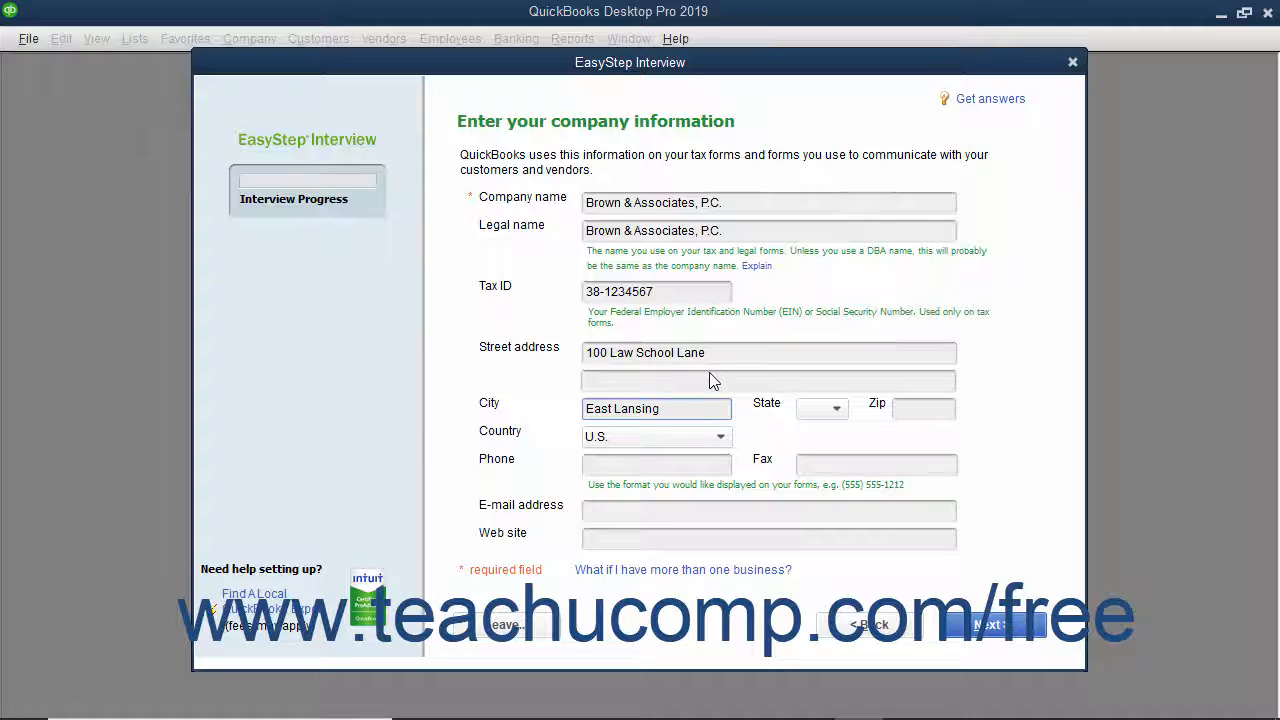
click(838, 409)
scroll(822, 520, down, 4)
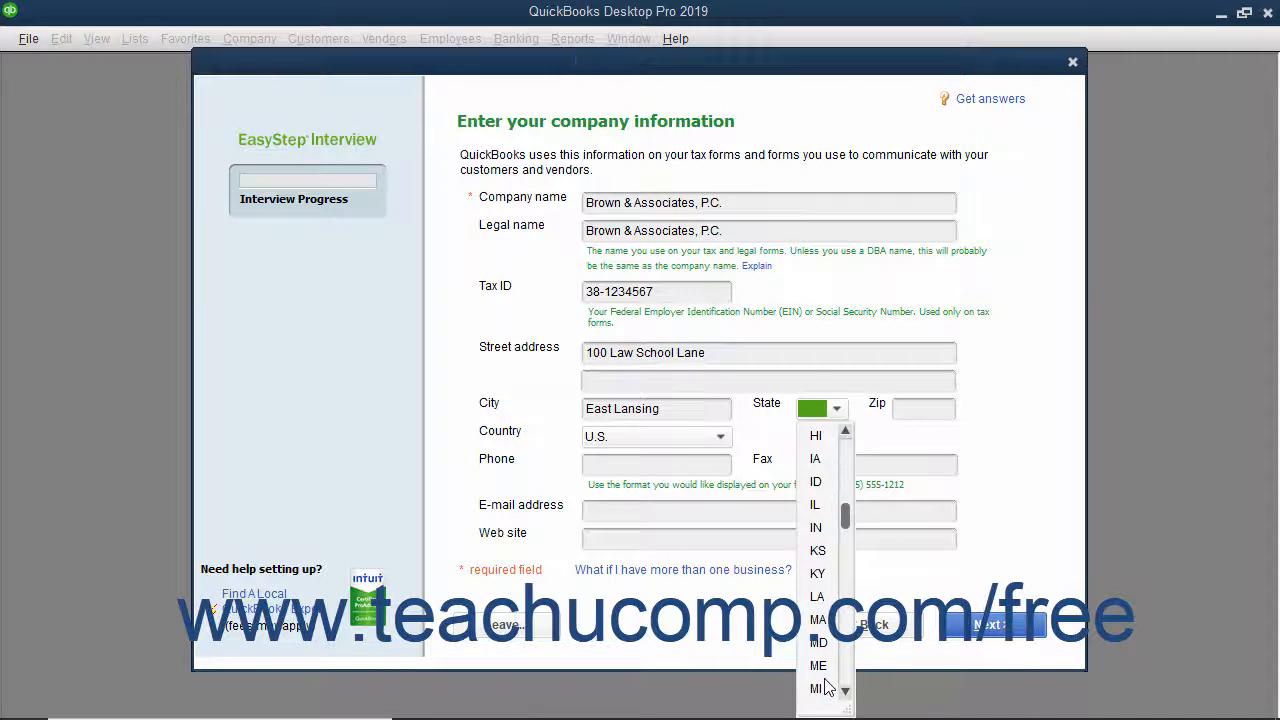
click(818, 688)
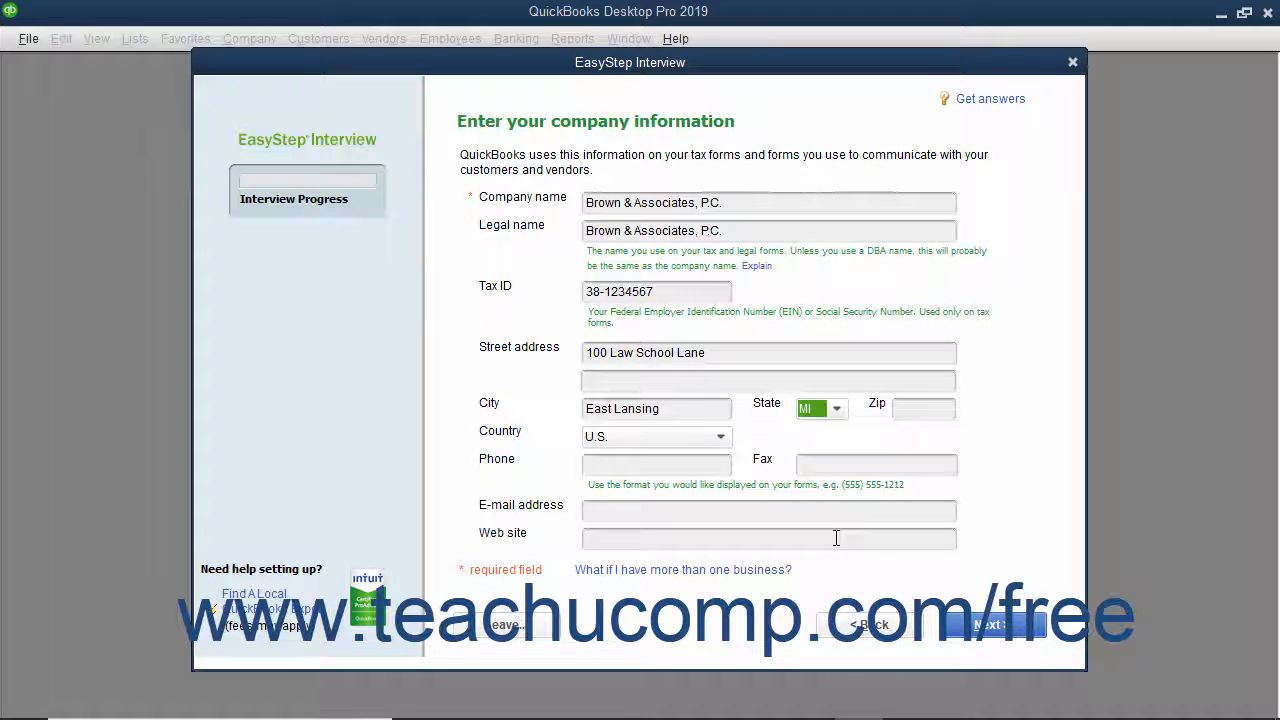
key(Tab)
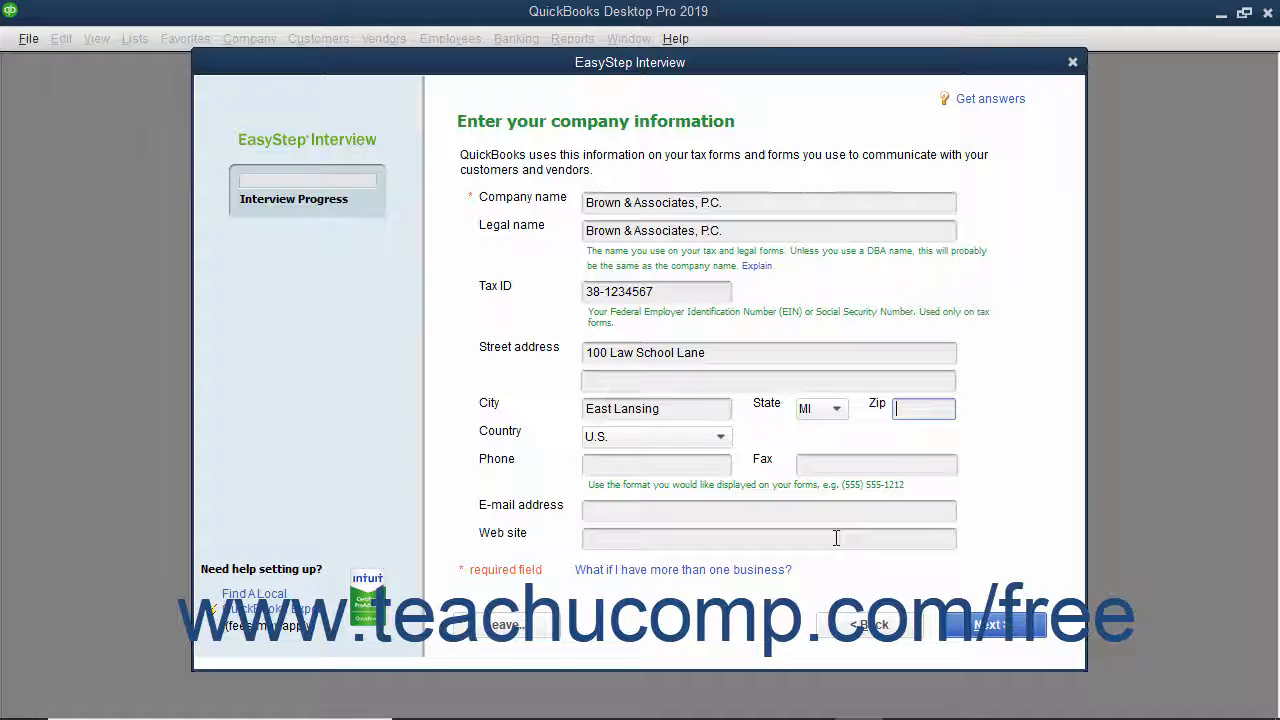
text(48823)
key(Tab)
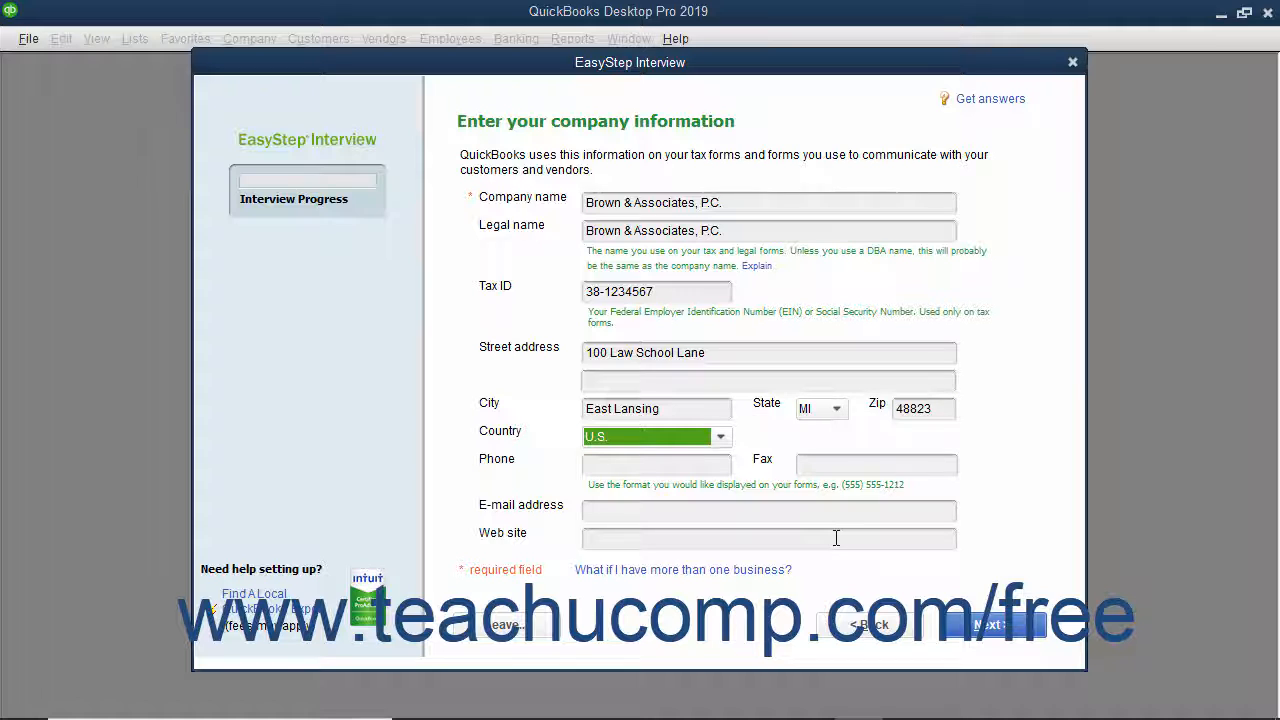
key(Tab)
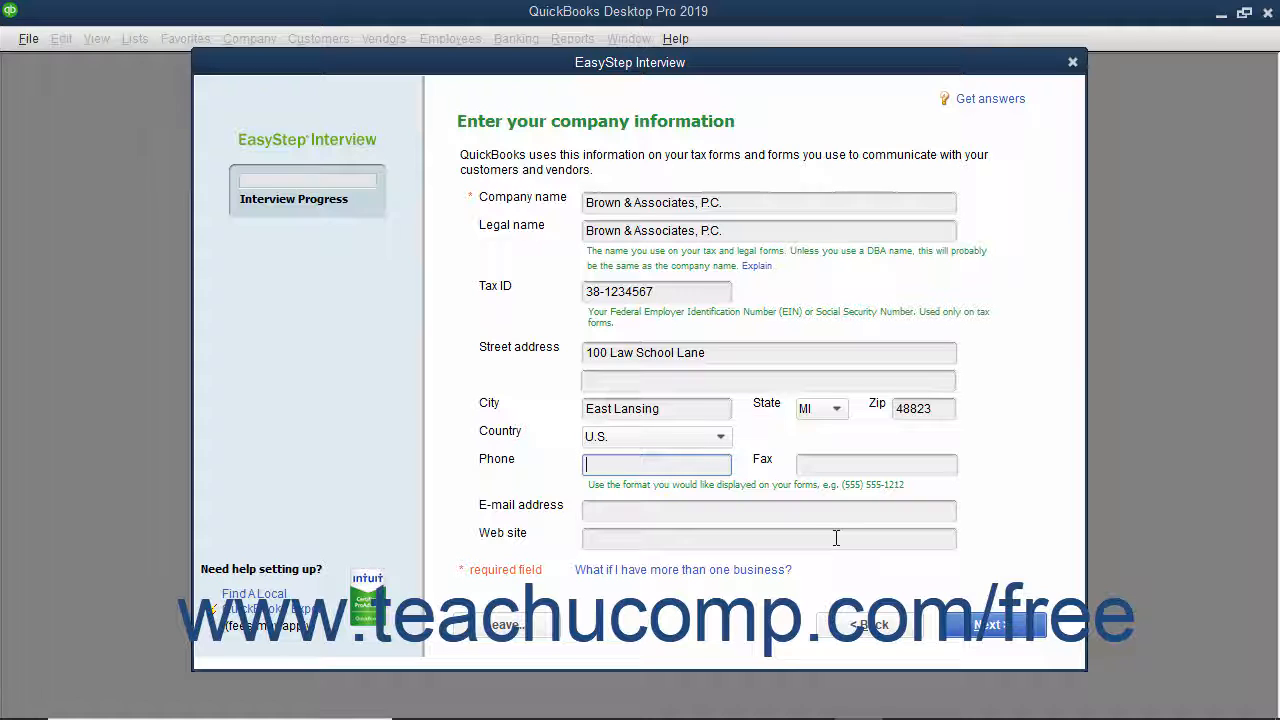
text((800) 111-2222)
click(641, 514)
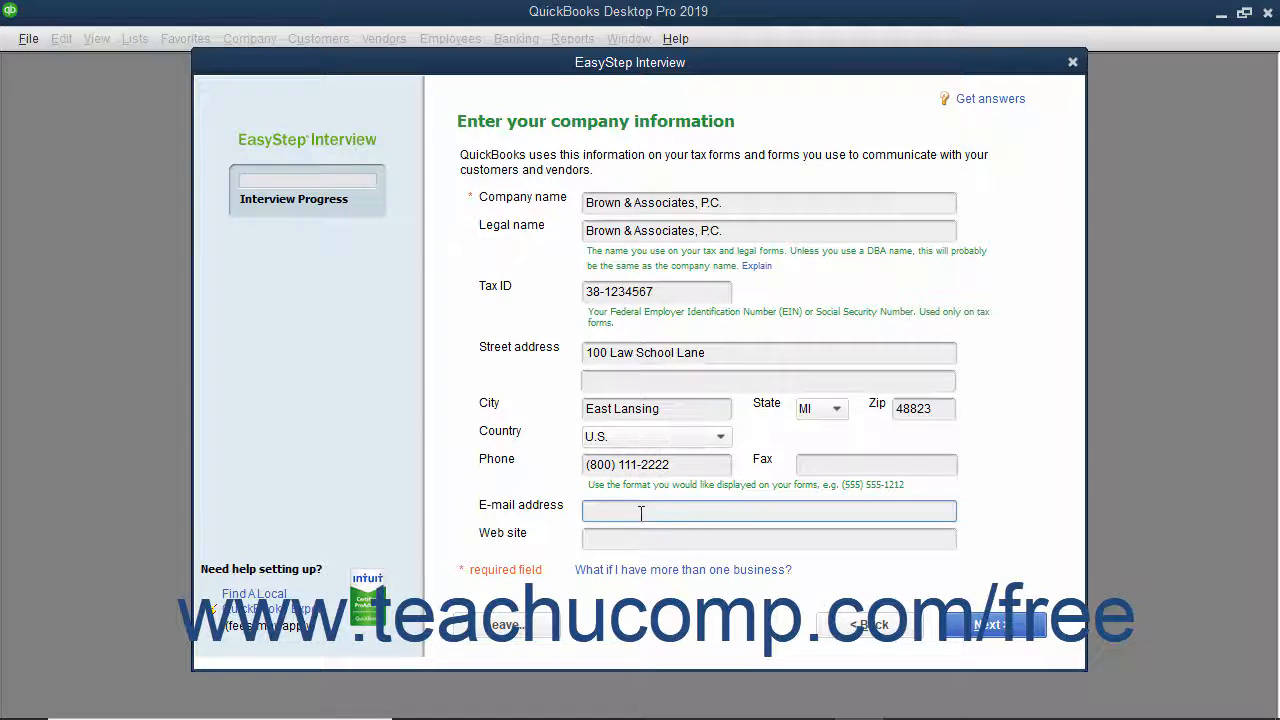
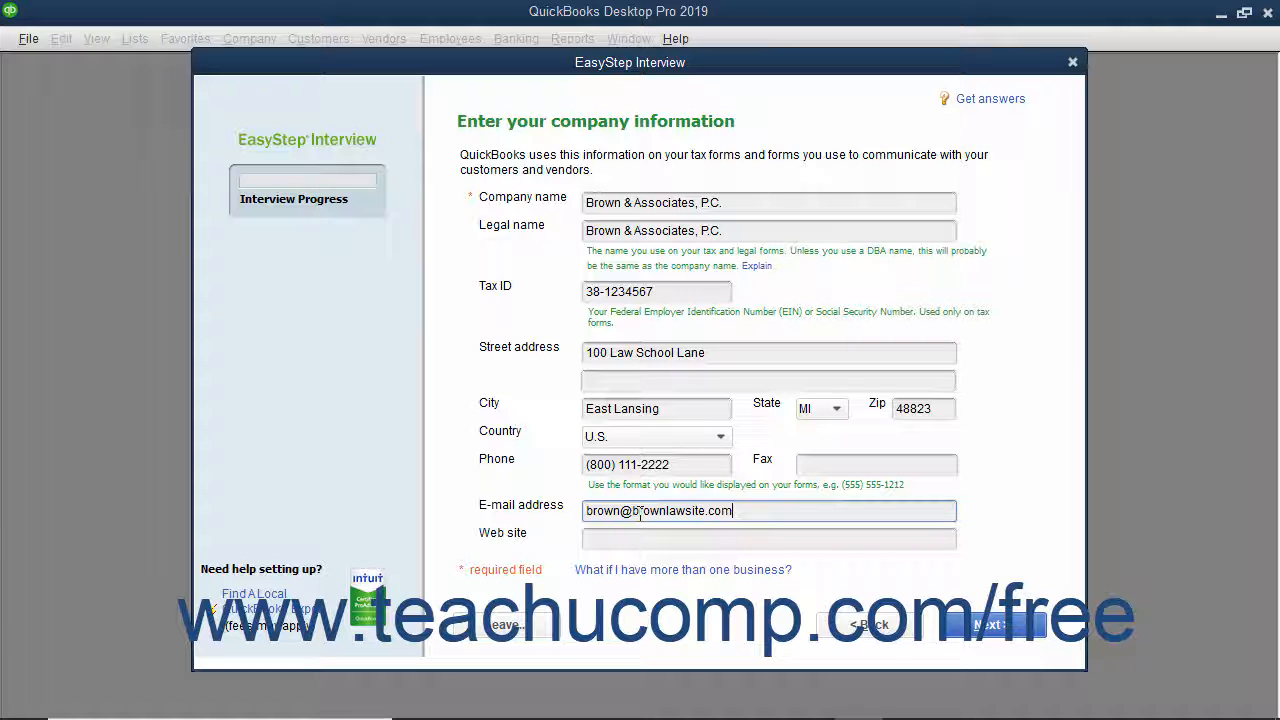
click(592, 538)
text(https://www.brownlawsite.com)
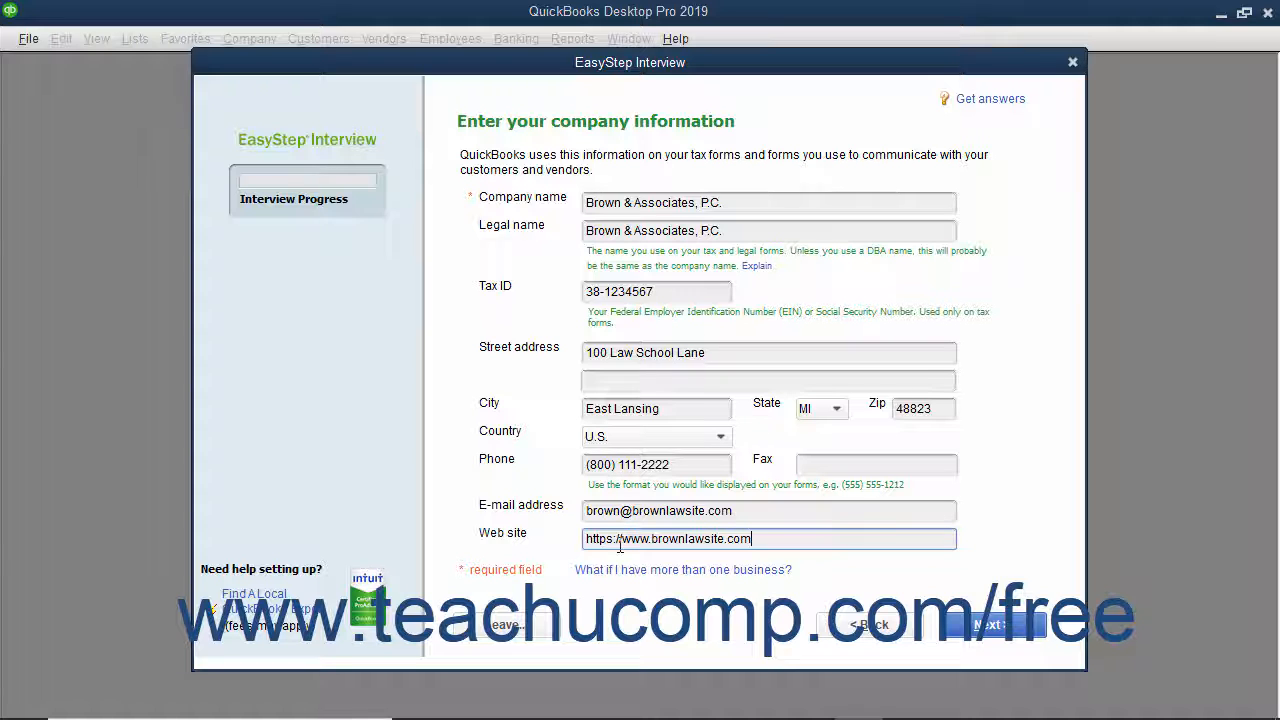
click(975, 630)
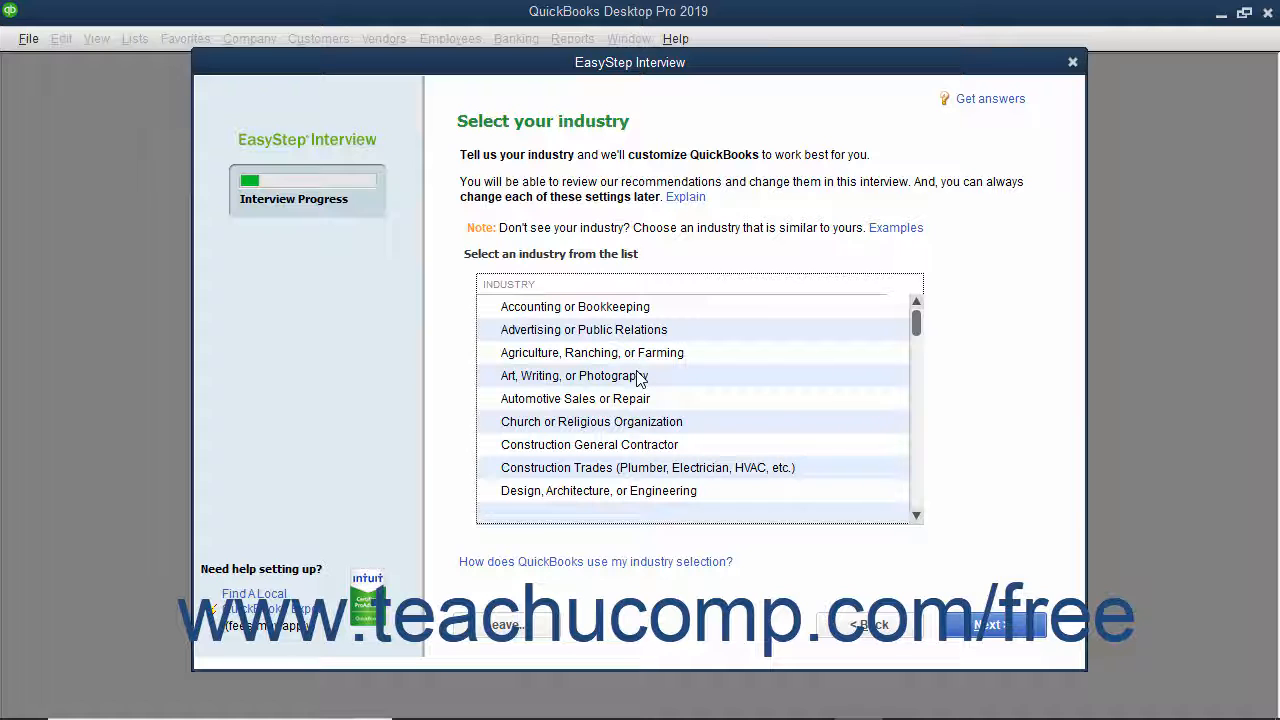
- Choose Legal Services from the industry list and continue
scroll(640, 378, down, 2)
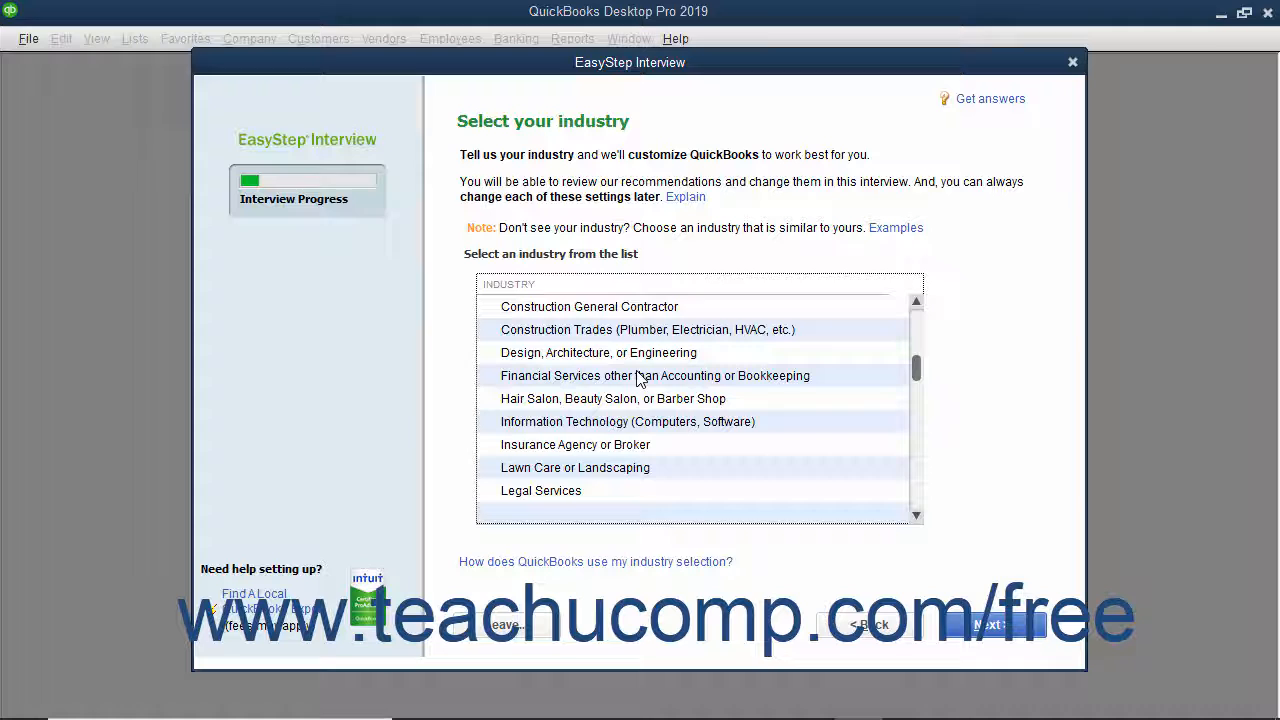
click(578, 490)
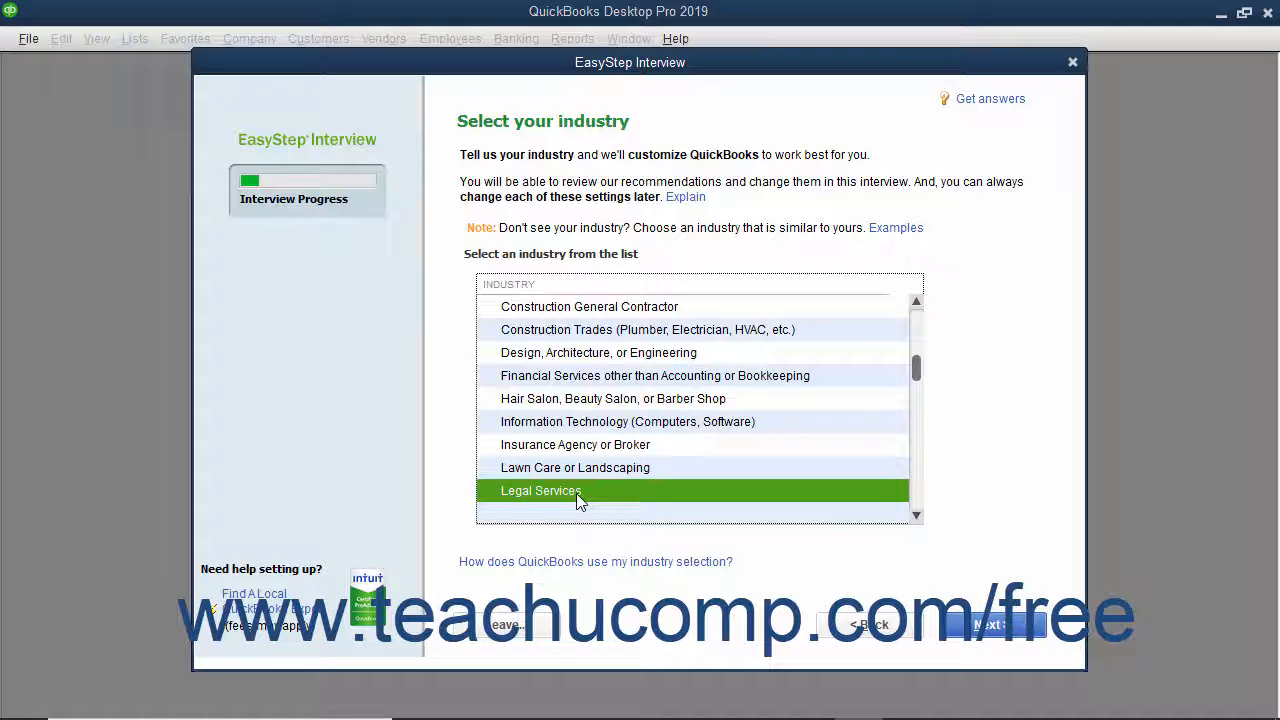
click(973, 627)
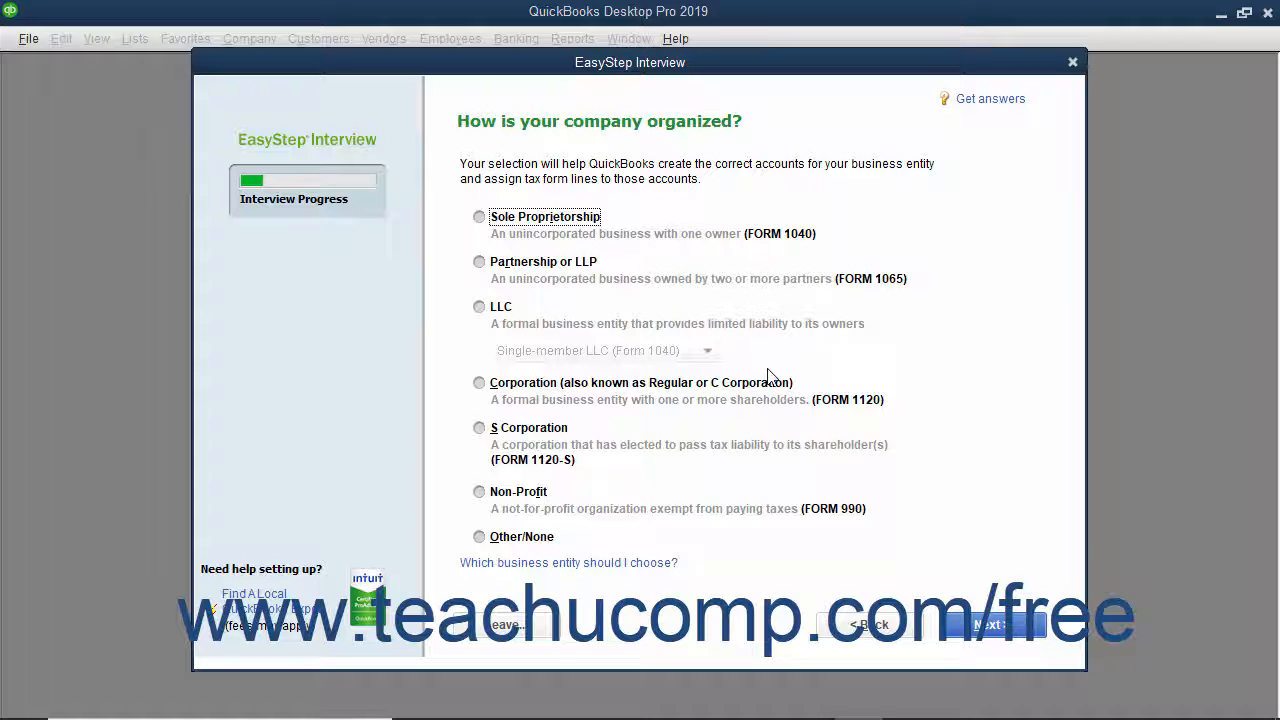
- Choose Partnership or LLP as the company organization and continue
click(535, 267)
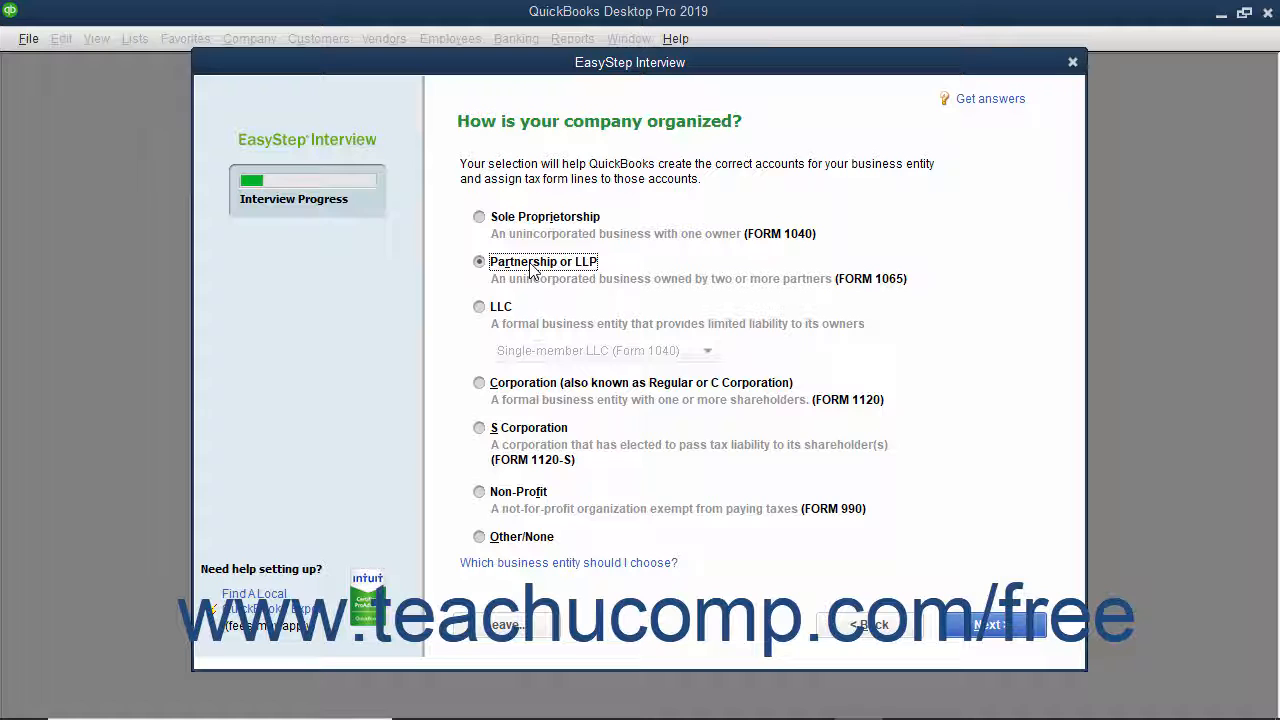
click(955, 623)
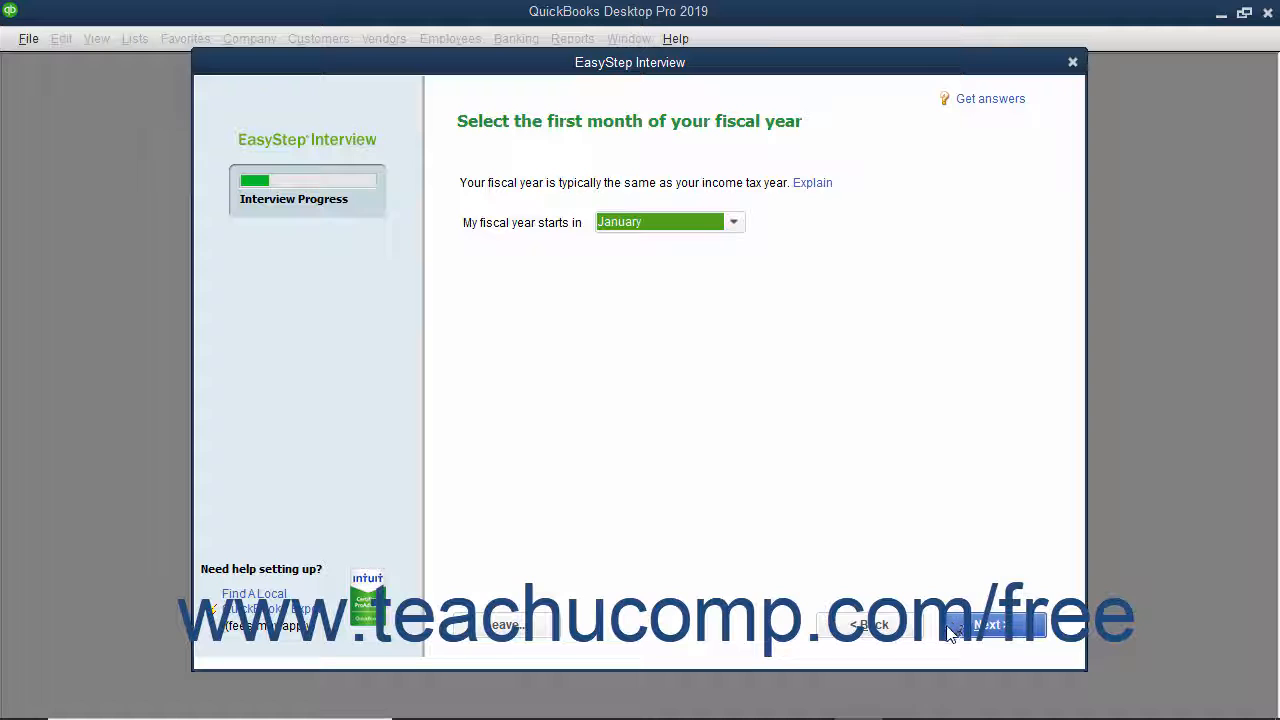
- Keep January as the first month of the fiscal year and continue
click(950, 632)
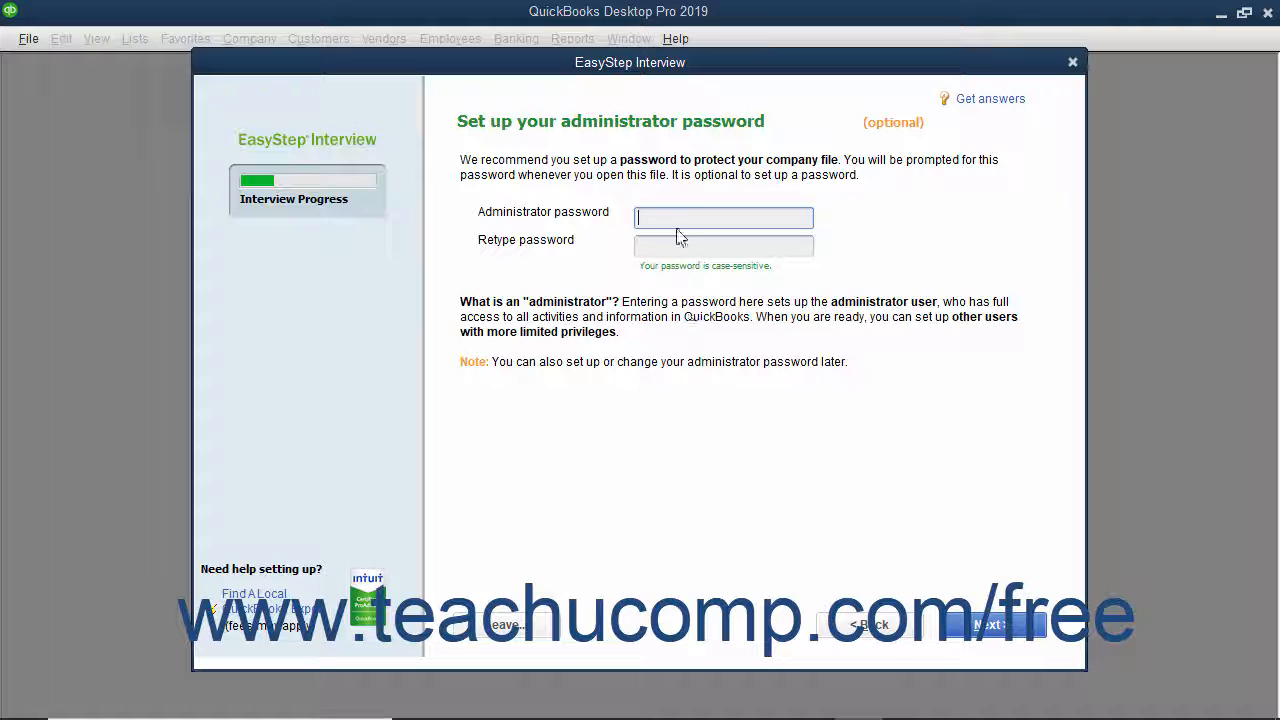
- Enter and retype the administrator password, then continue
text(*******)
key(Tab)
text(*******)
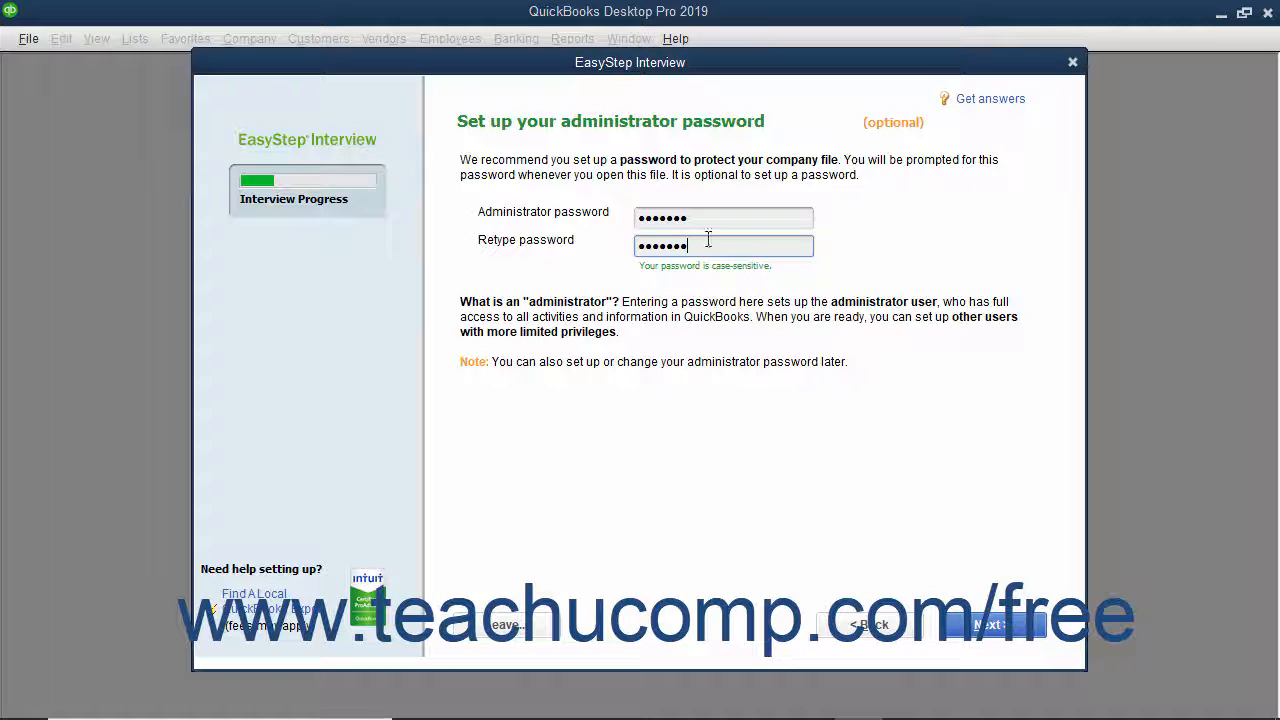
click(980, 628)
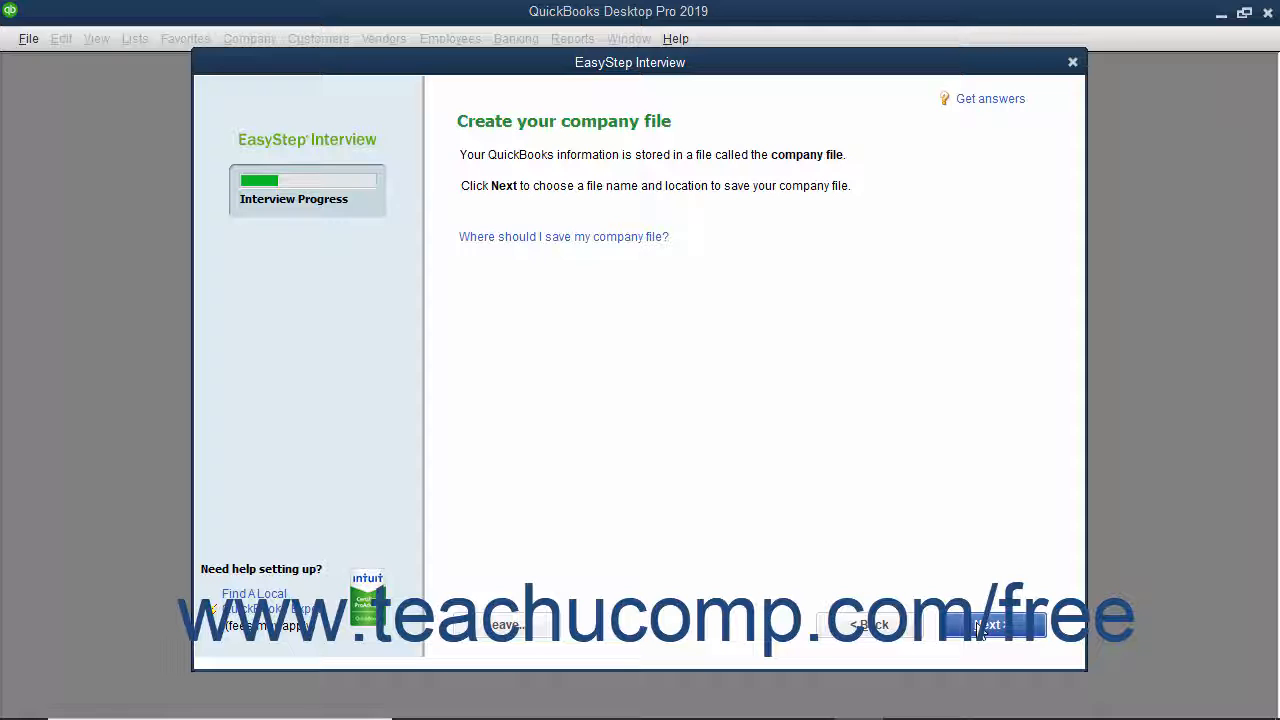
- Save the company file under the suggested name 'Brown & Associates, P.C.'
click(983, 625)
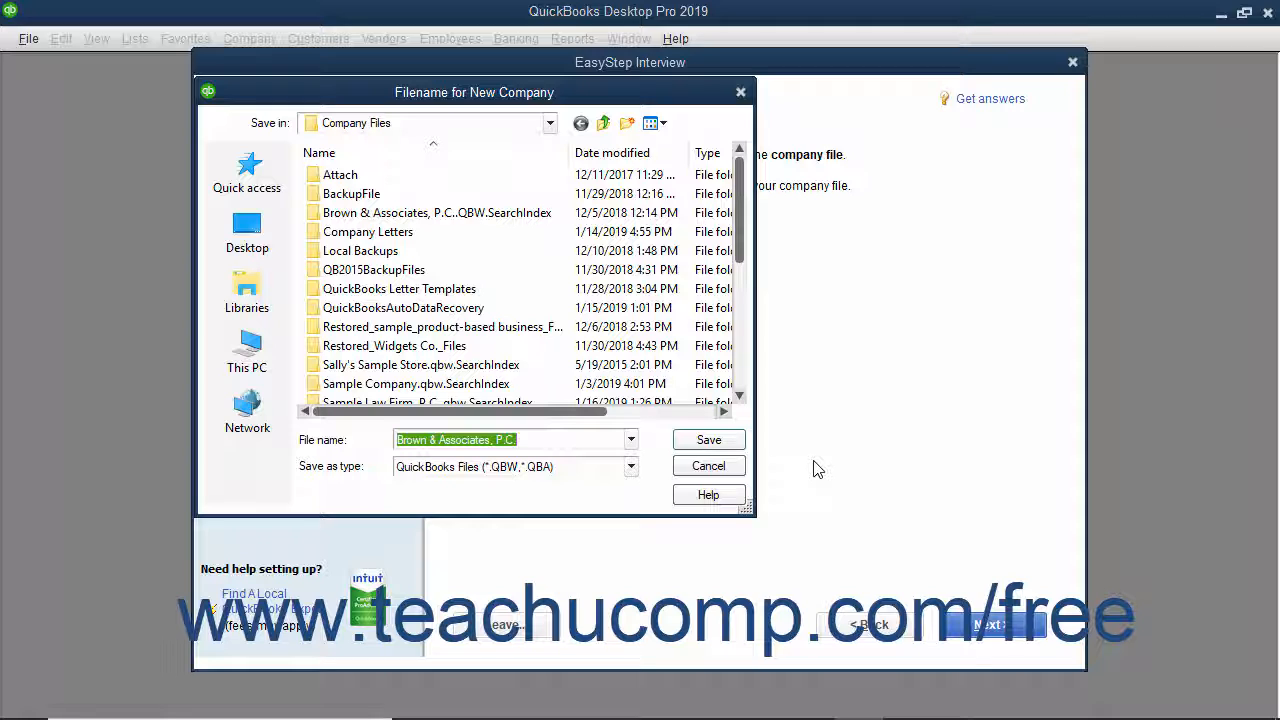
click(528, 443)
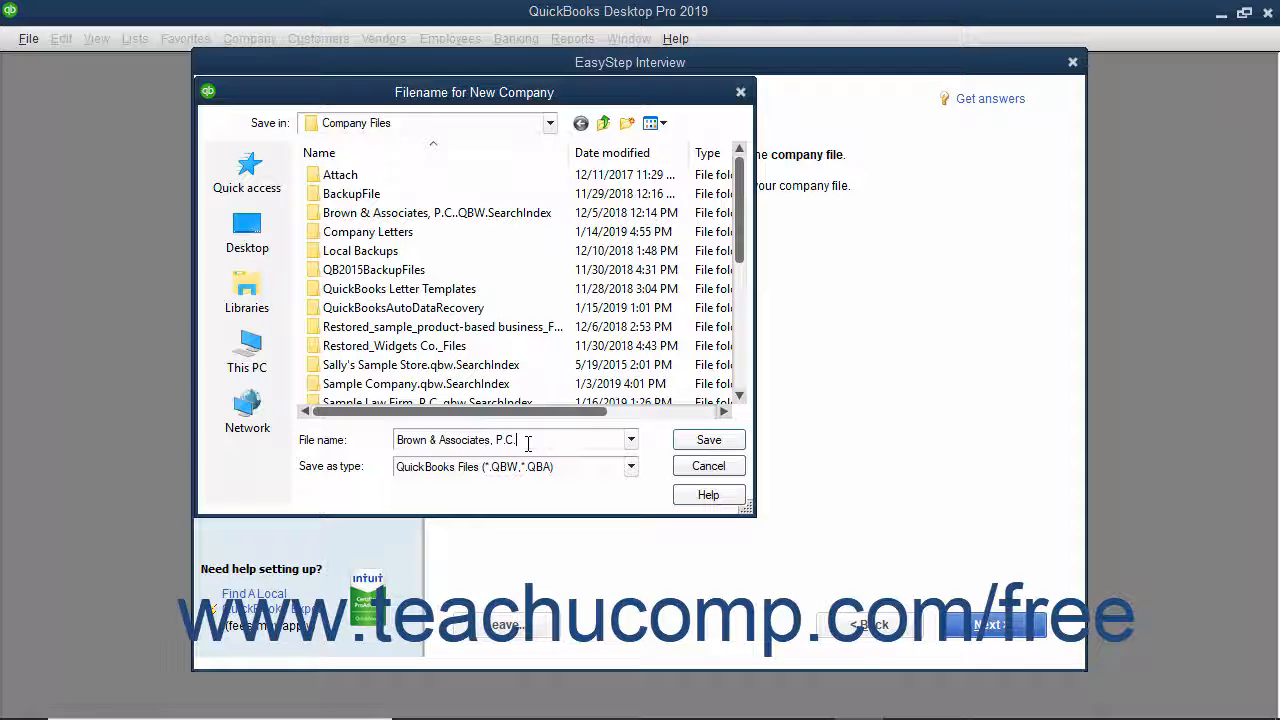
scroll(603, 375, down, 5)
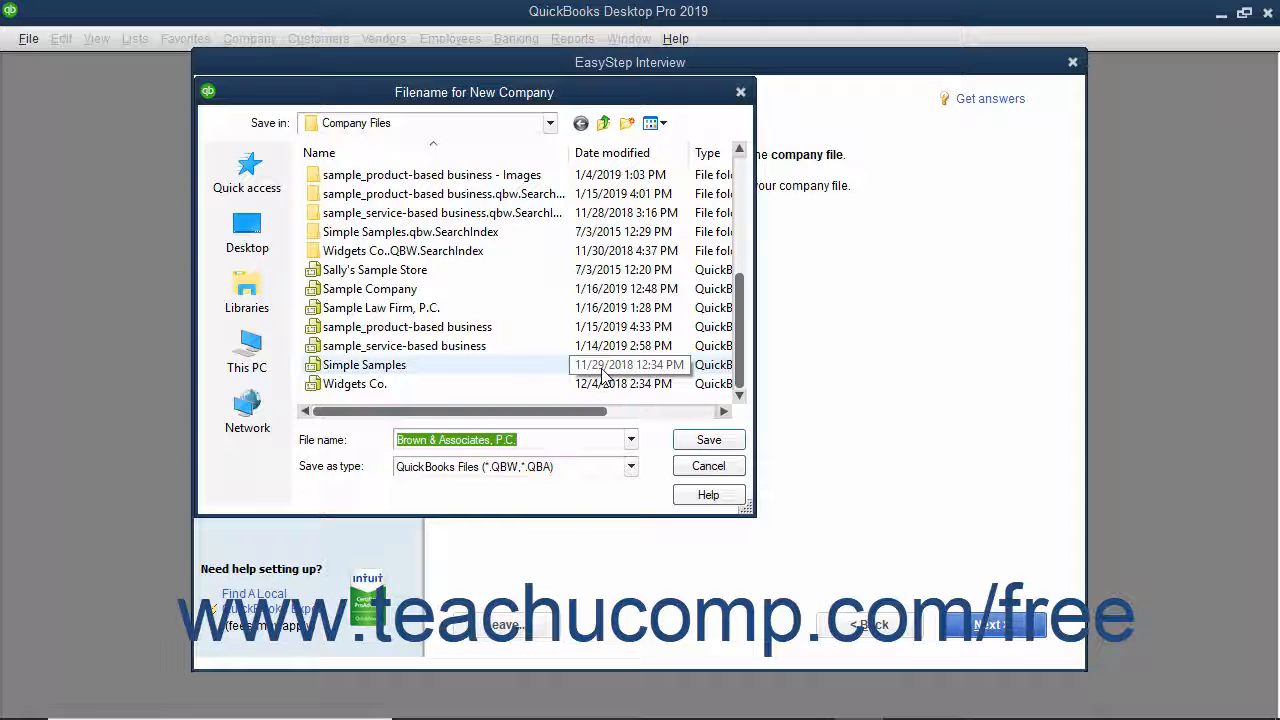
click(686, 444)
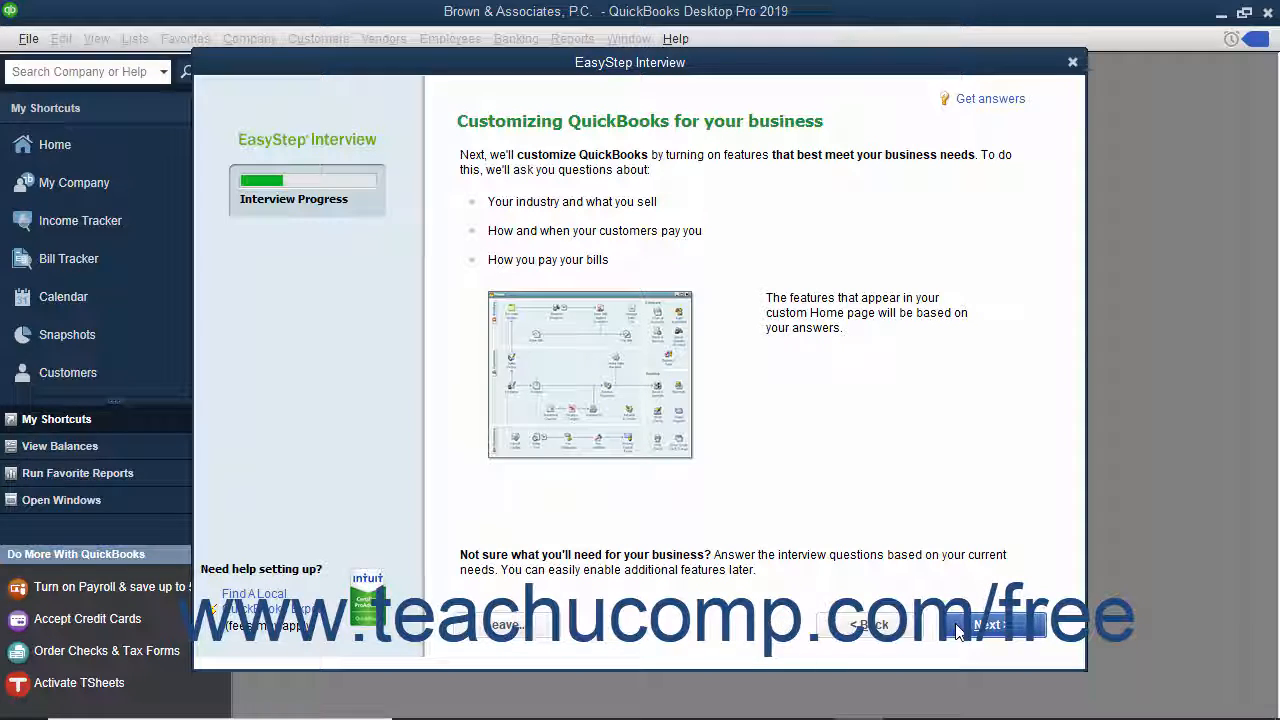
- Move past the Customizing QuickBooks page to the What do you sell? question
click(990, 625)
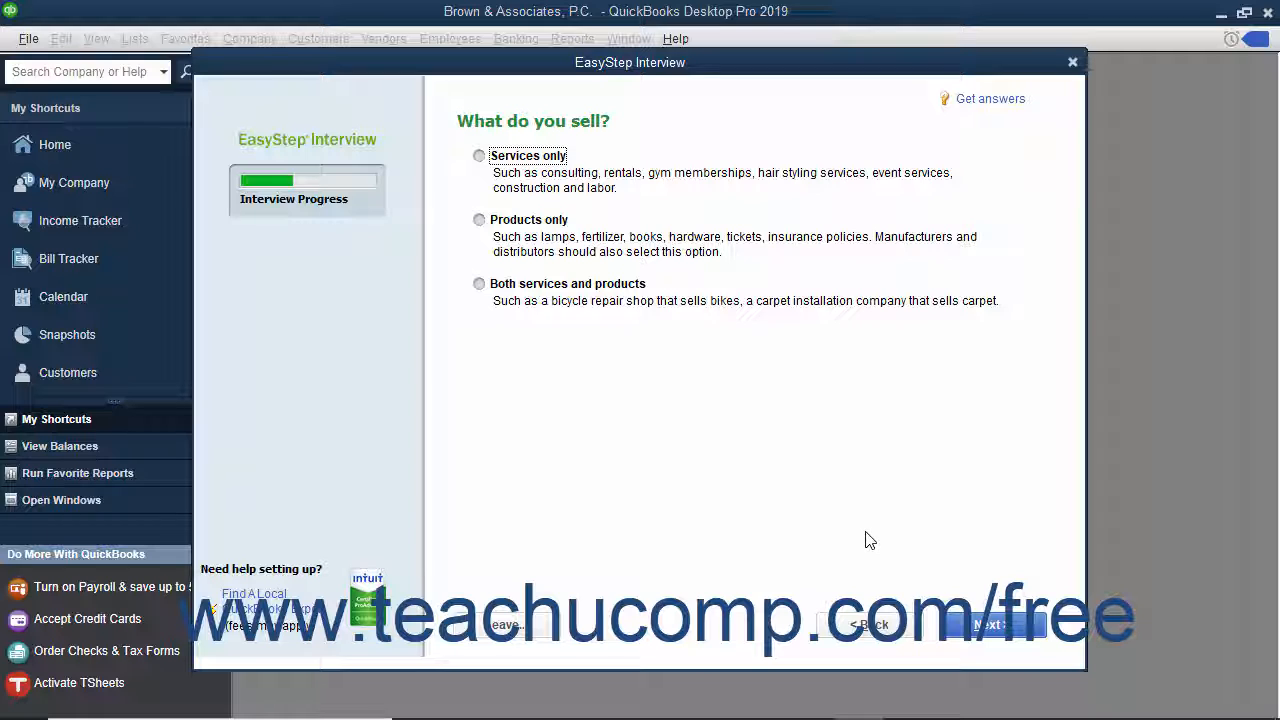
- Answer that the business sells services only, with no sales tax, and accept the estimates and billing statements answers
click(524, 153)
click(975, 628)
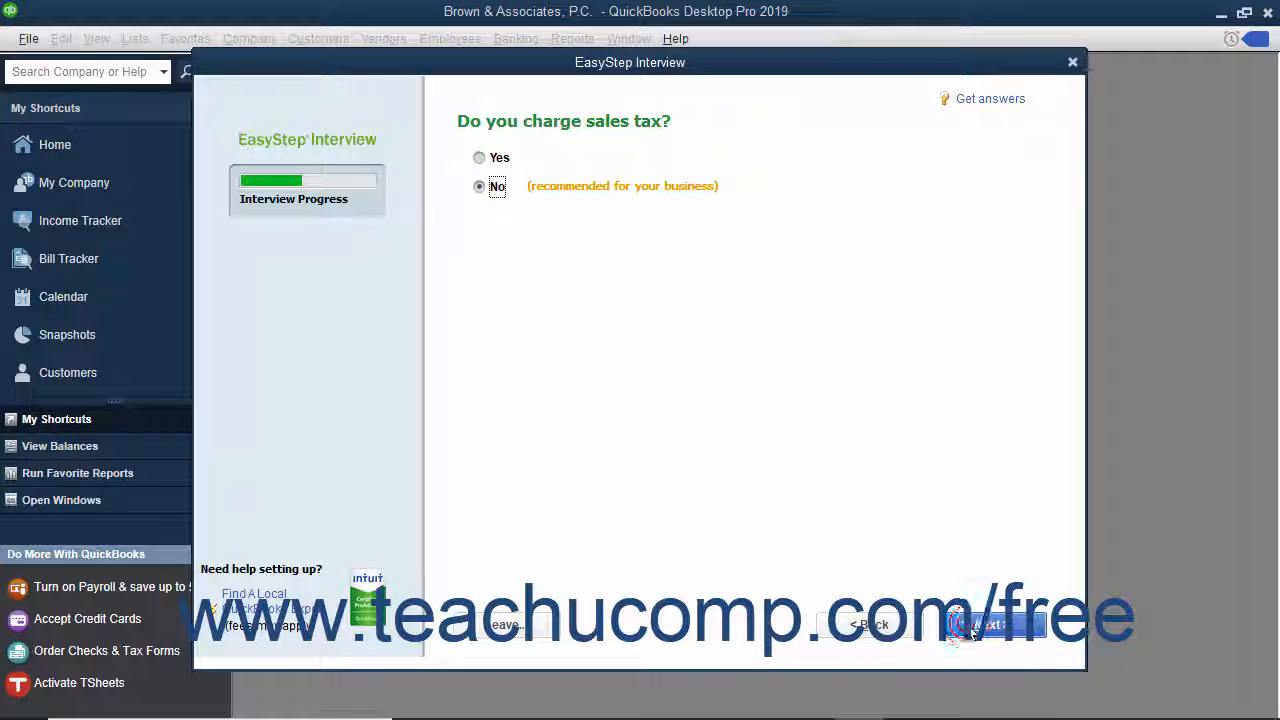
click(975, 628)
click(975, 628)
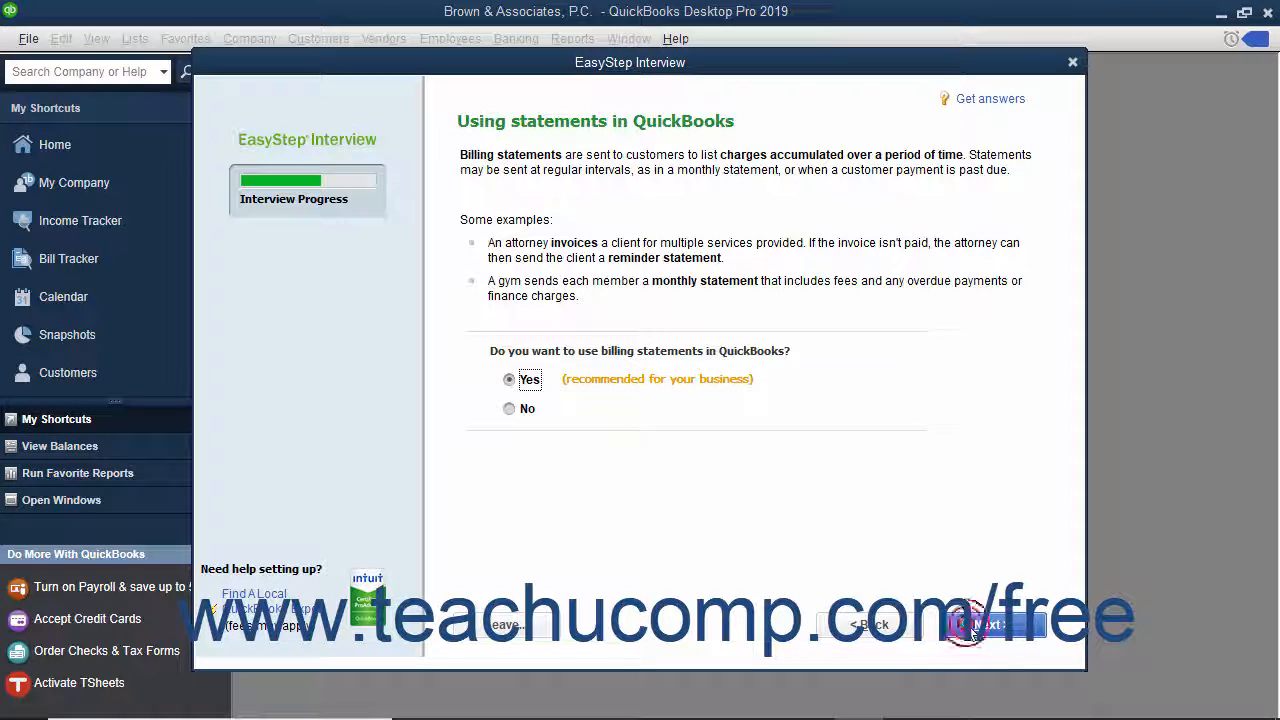
click(975, 628)
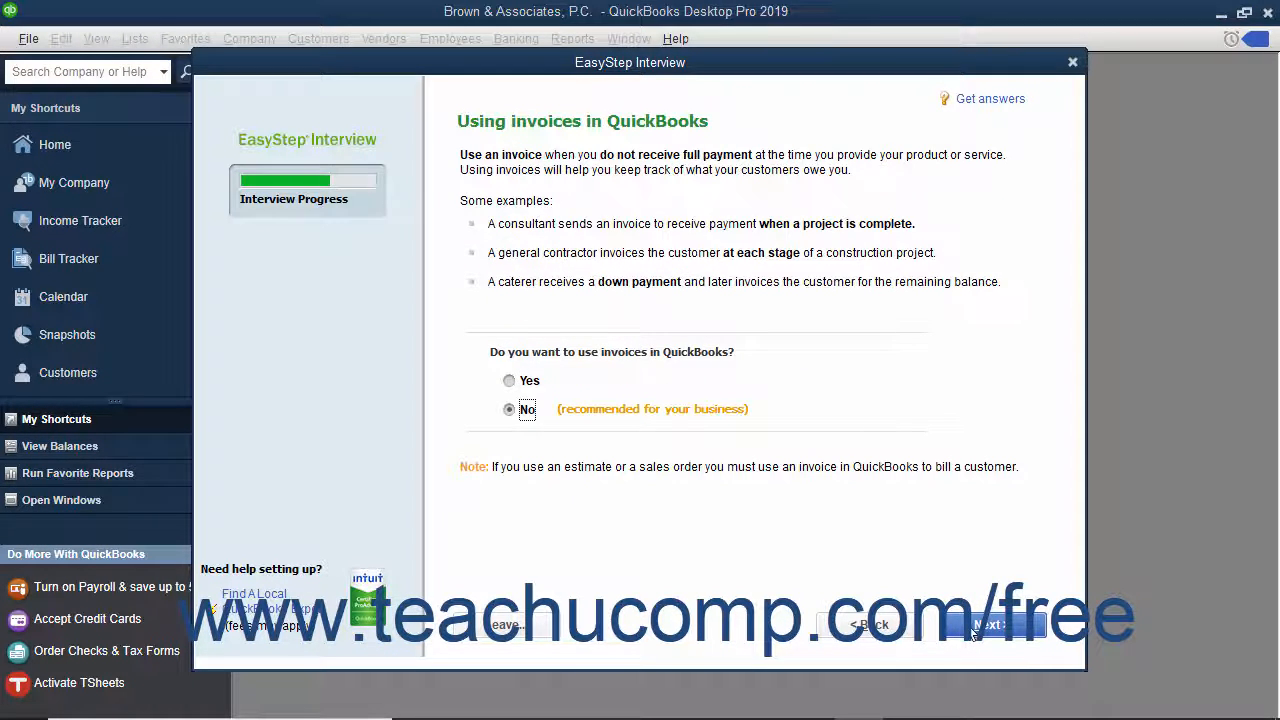
- Choose to use invoices, decline progress invoicing, and accept the bills and time-tracking answers
click(512, 380)
click(985, 625)
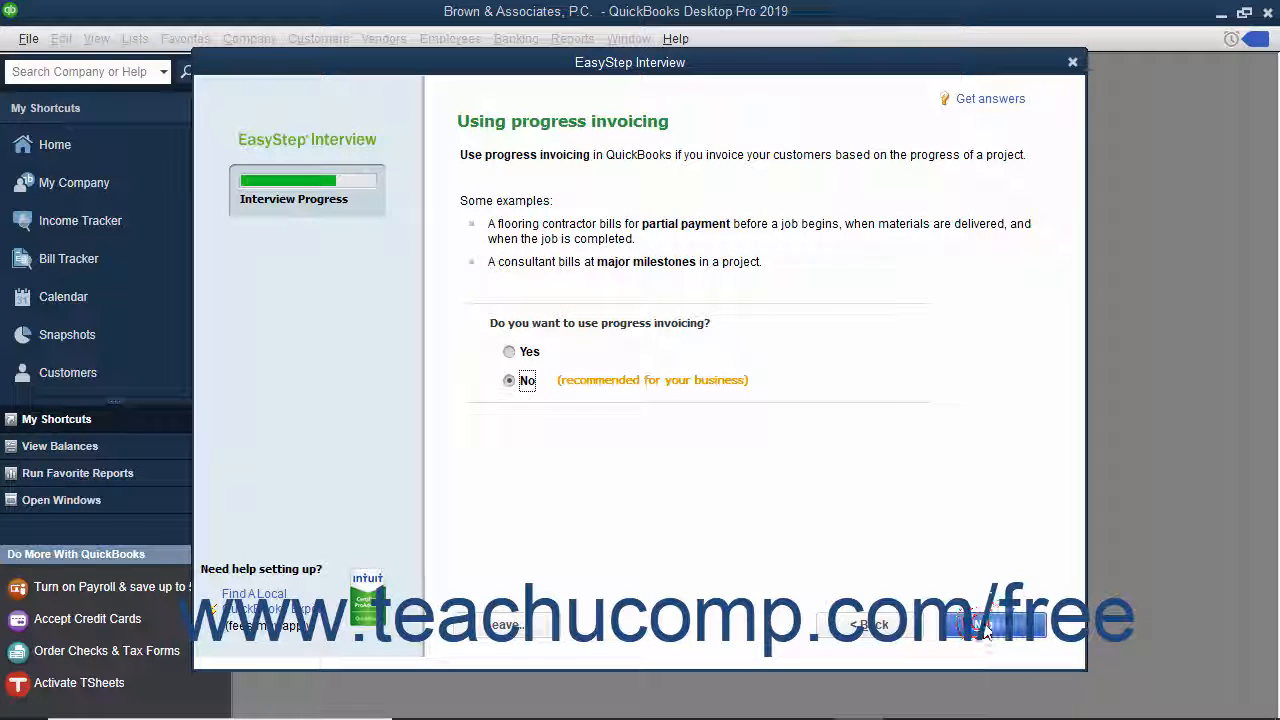
click(985, 627)
click(985, 627)
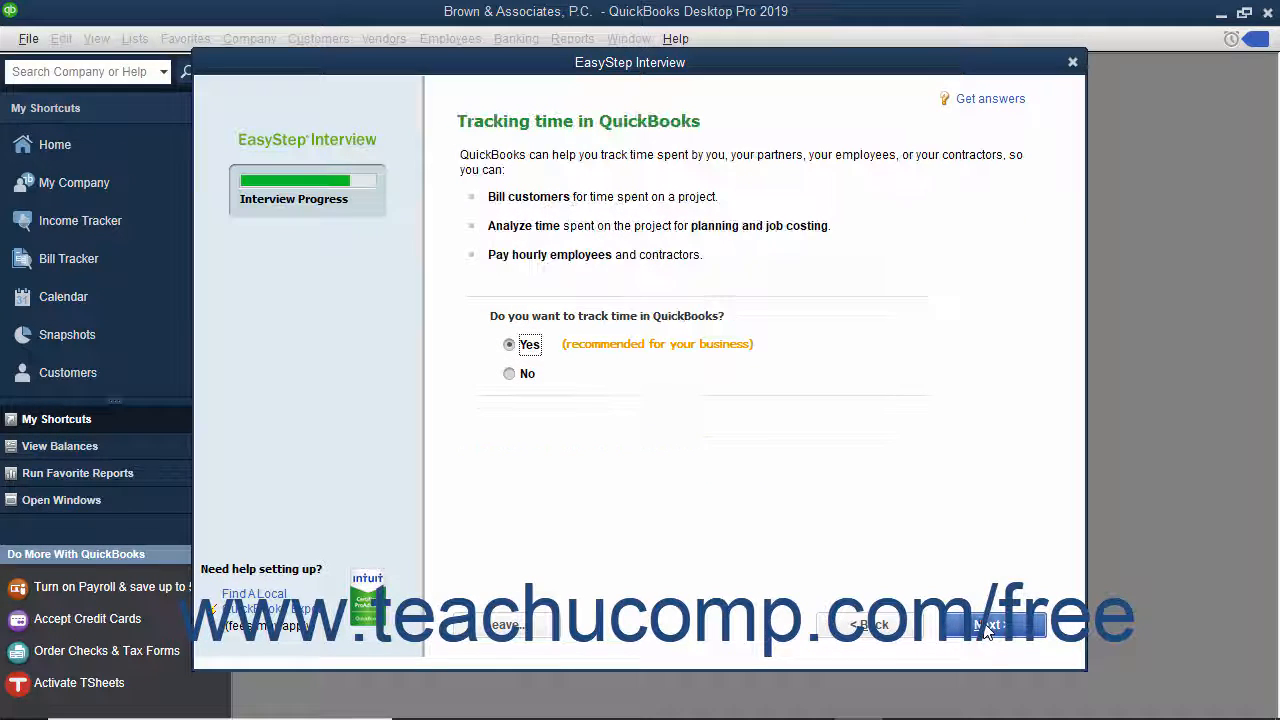
click(985, 627)
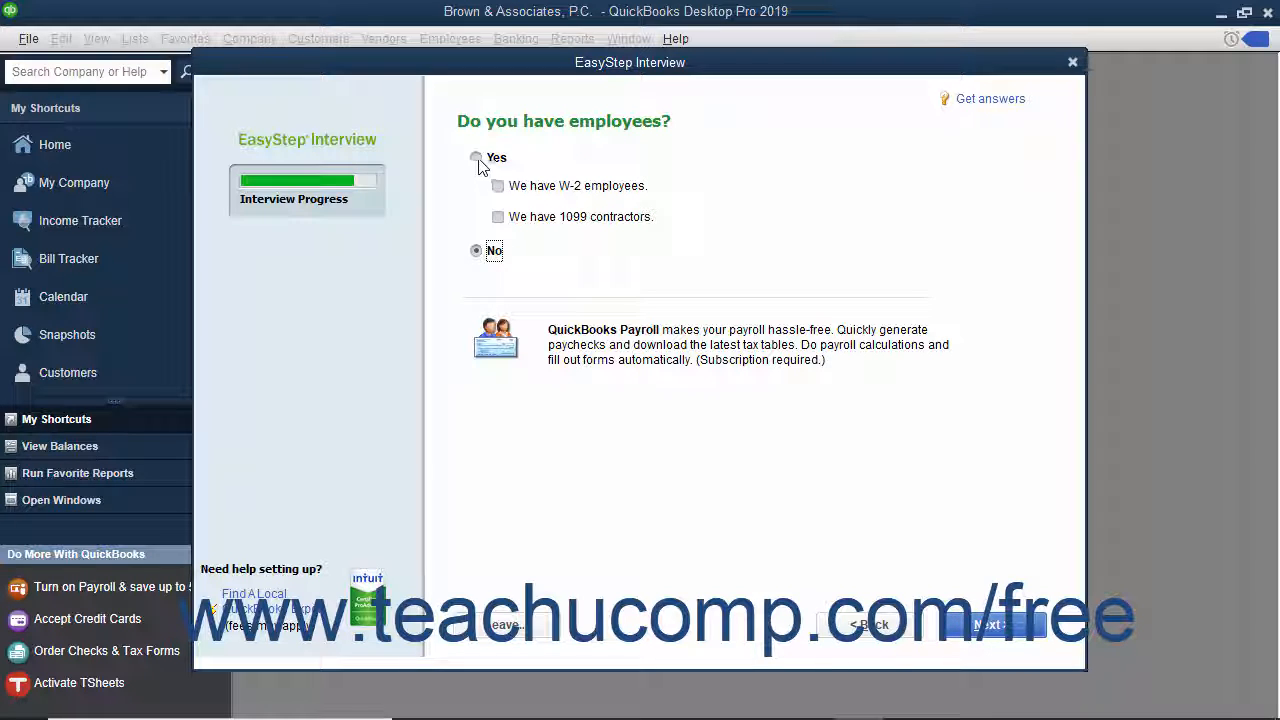
- Indicate the business has W-2 employees and start tracking from the fiscal year beginning, 01/01/2019
click(477, 157)
click(498, 186)
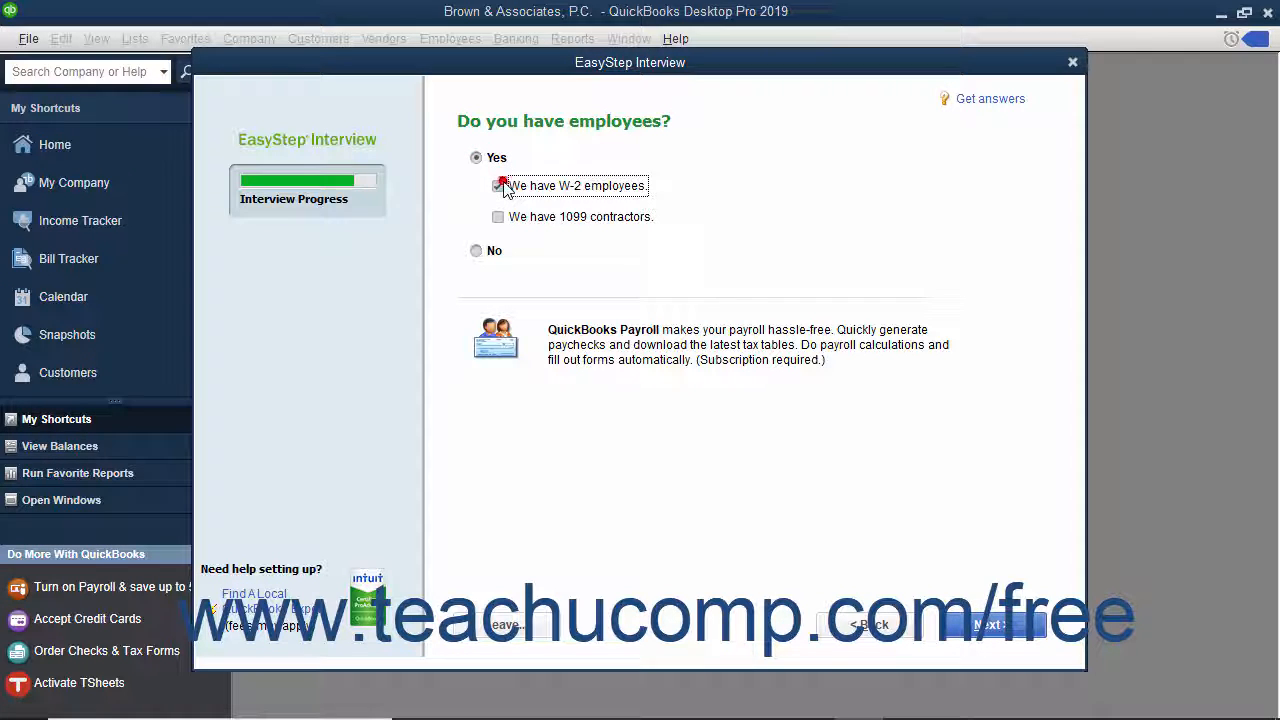
click(985, 627)
click(985, 627)
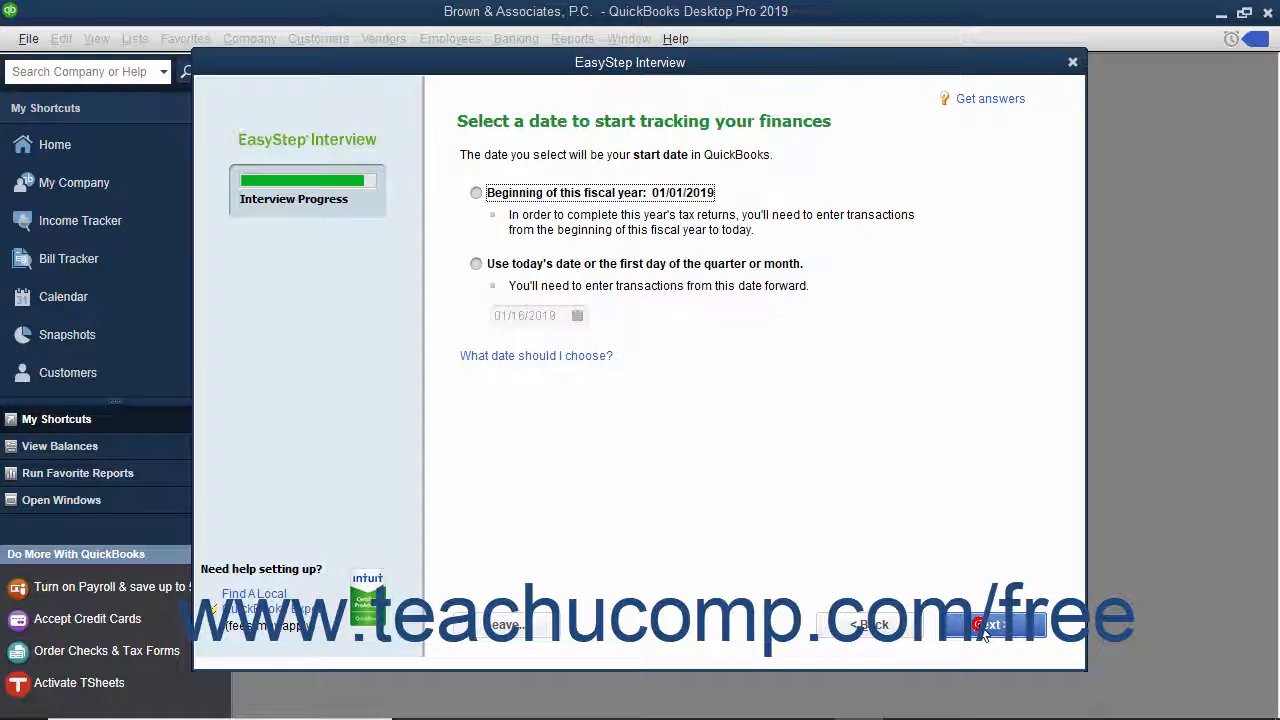
click(476, 192)
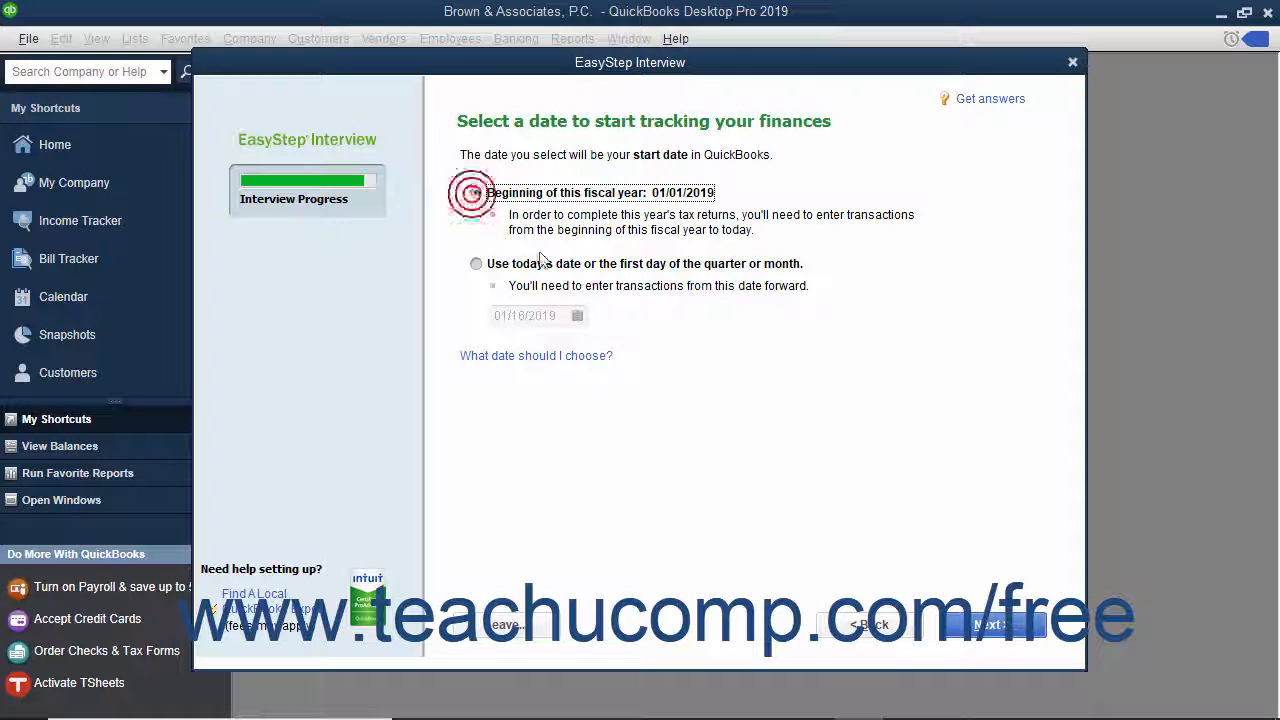
click(985, 627)
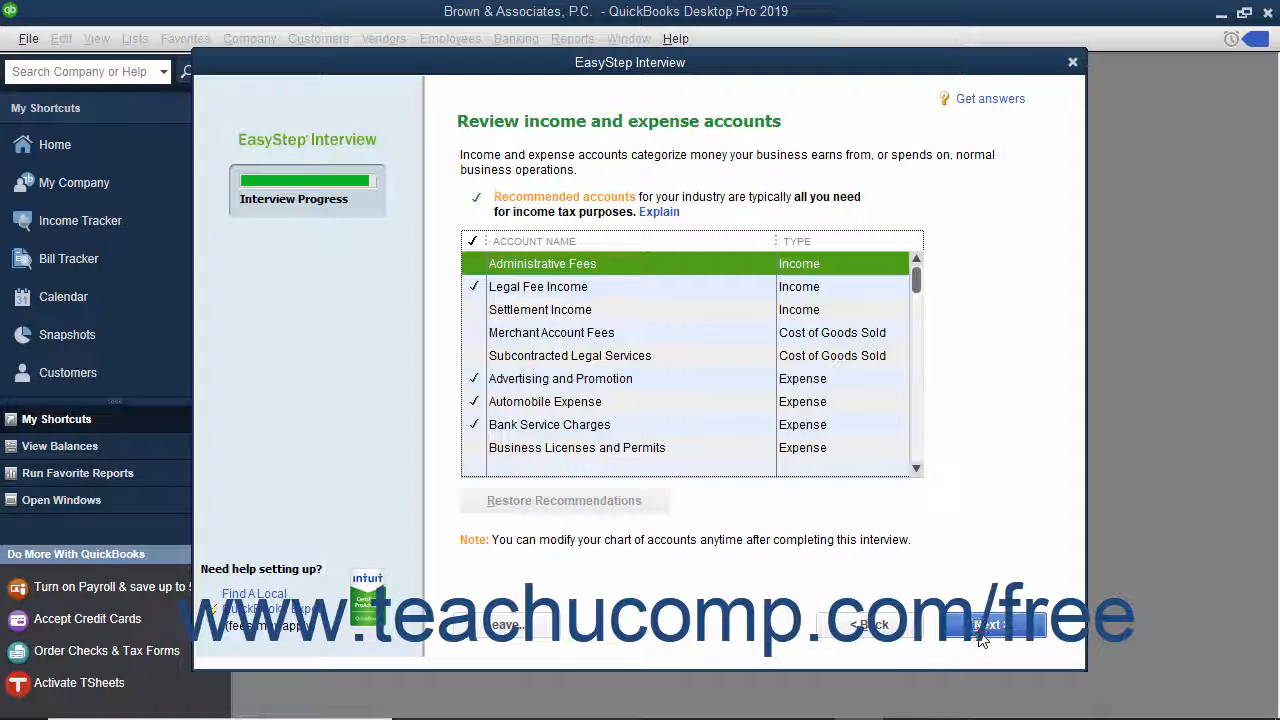
- Check Administrative Fees, Settlement Income, Merchant Account Fees and the other accounts down through Legal Fees
click(477, 266)
click(475, 310)
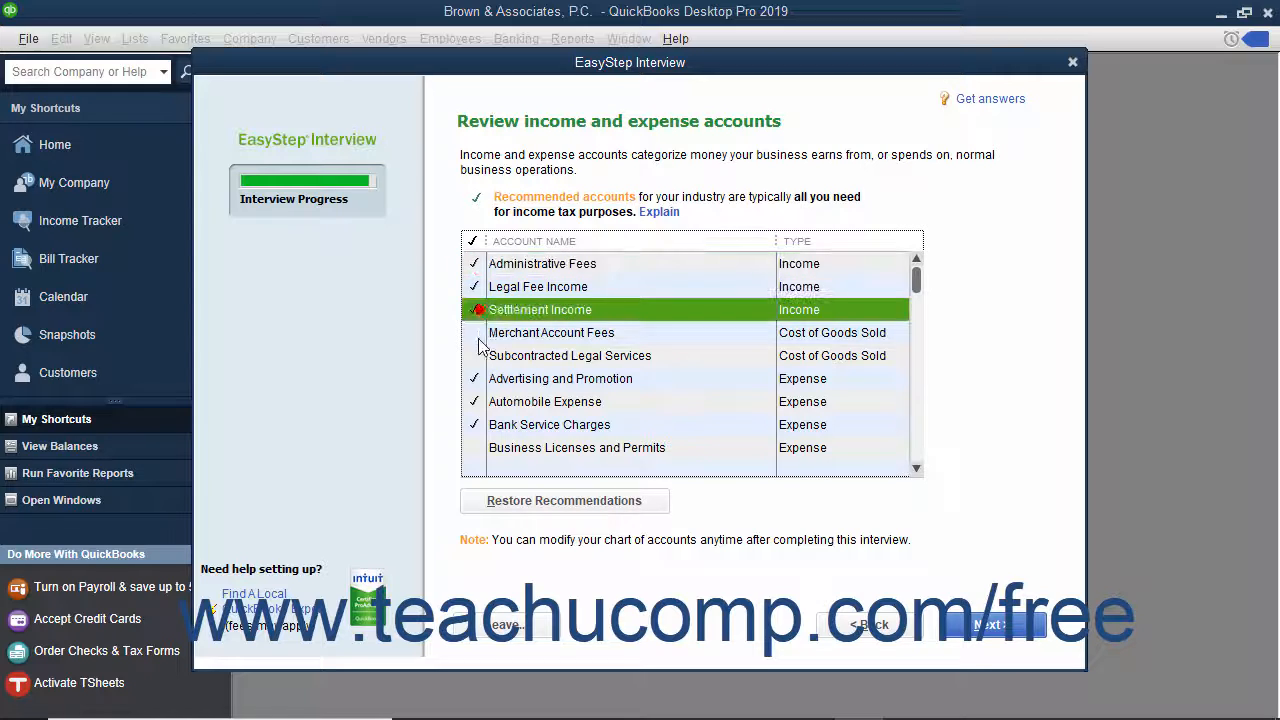
click(475, 333)
click(476, 352)
click(475, 447)
scroll(478, 445, down, 2)
click(476, 333)
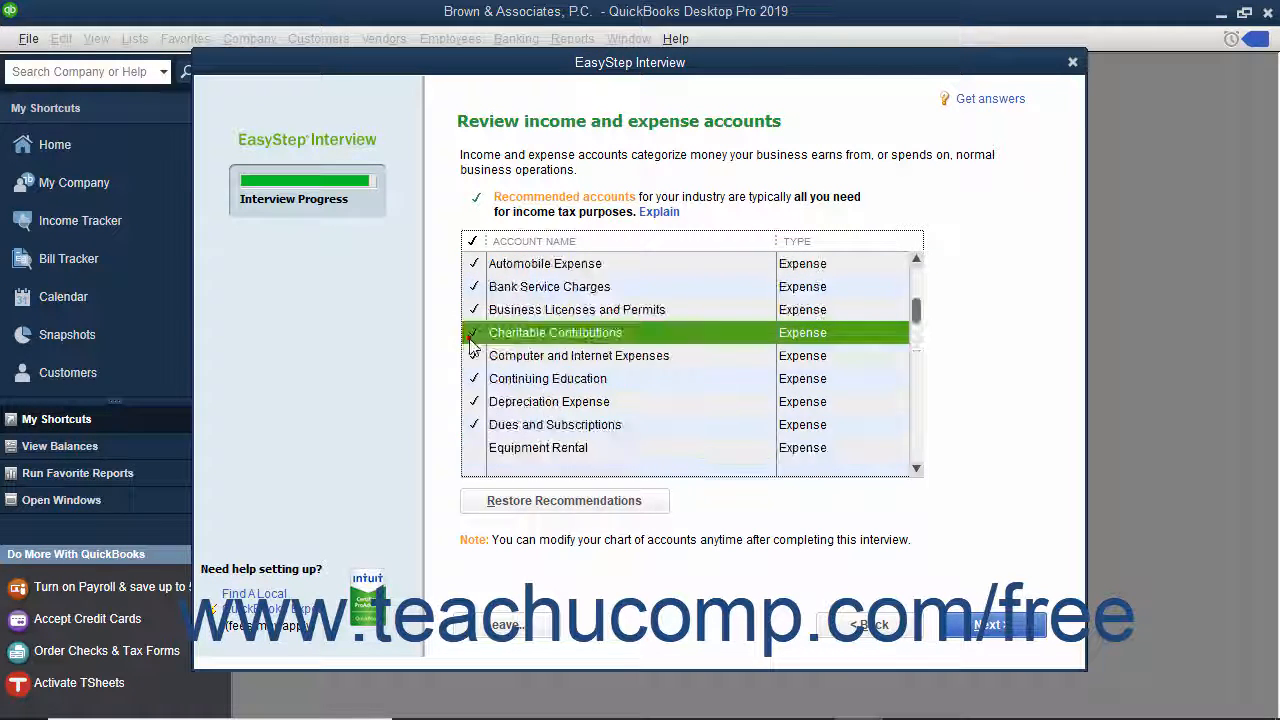
click(474, 447)
scroll(474, 440, down, 1)
click(474, 424)
click(474, 447)
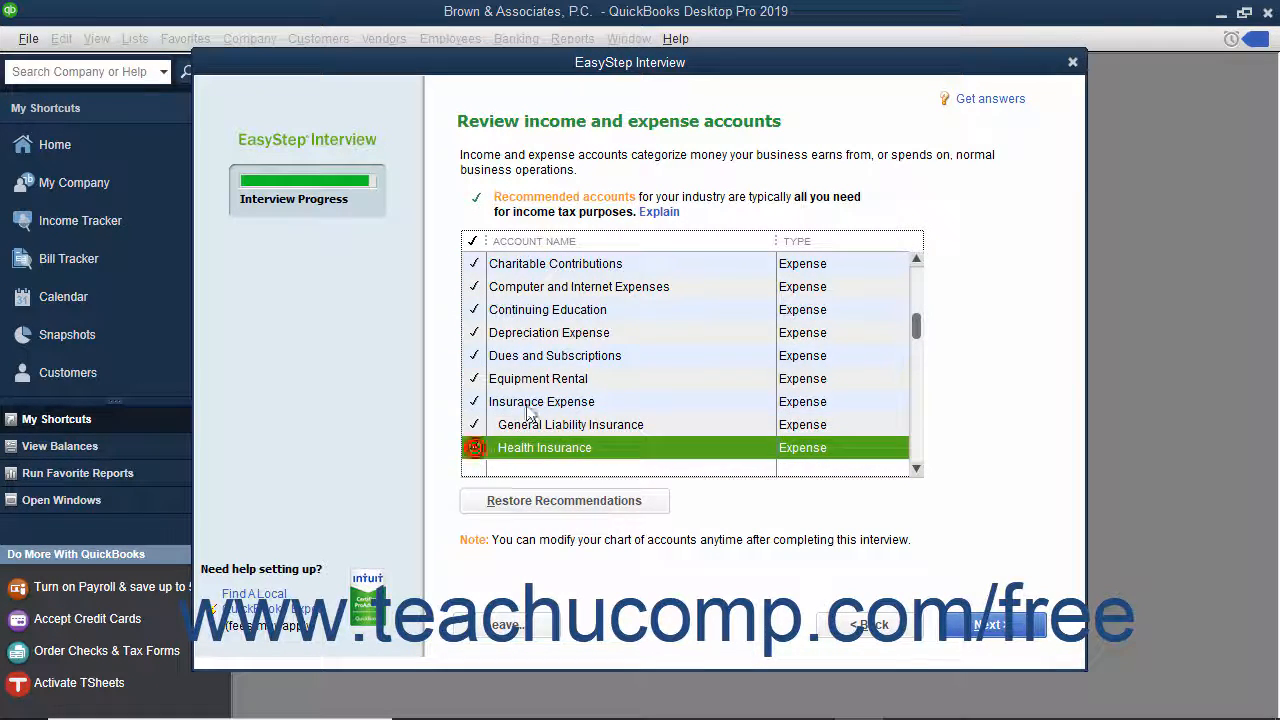
scroll(474, 447, down, 2)
click(474, 332)
click(474, 355)
click(474, 378)
click(474, 424)
click(474, 447)
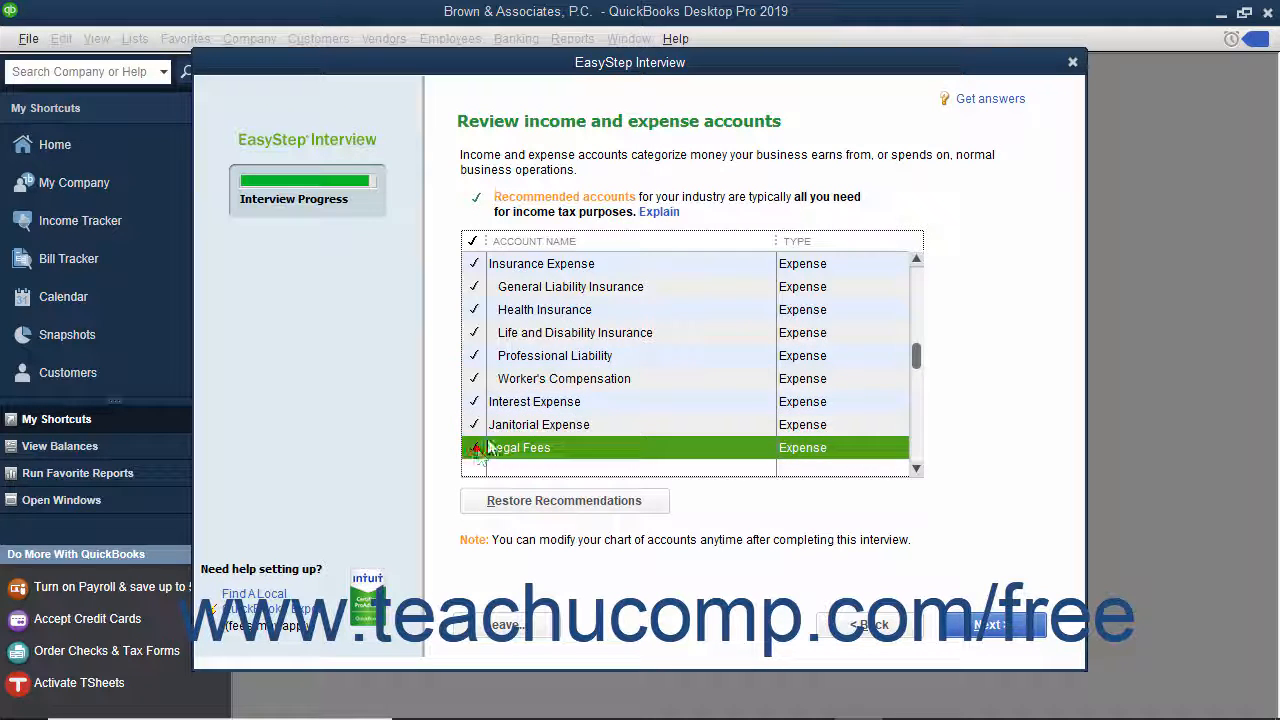
- Check the remaining accounts from Meals and Entertainment to Political Contributions, then accept the list
scroll(474, 447, down, 2)
click(474, 332)
click(474, 355)
click(474, 424)
scroll(474, 424, down, 2)
click(474, 401)
scroll(474, 401, down, 2)
click(474, 355)
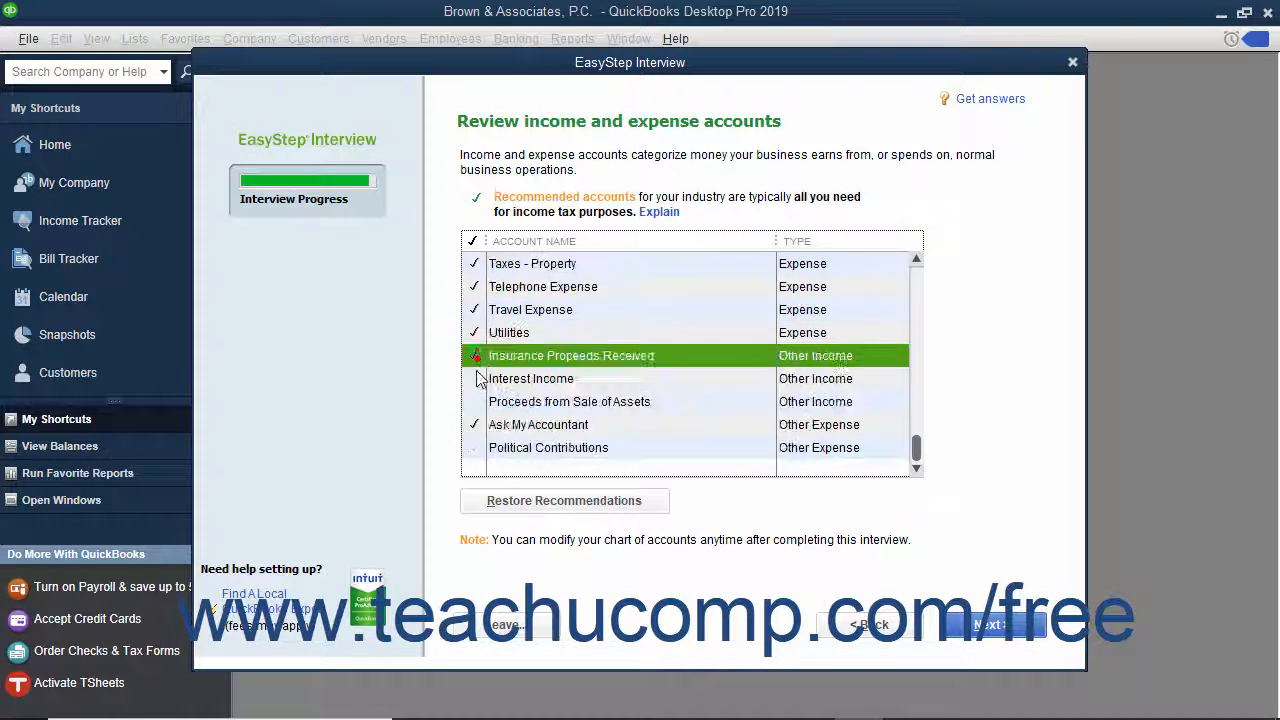
click(474, 378)
click(474, 401)
click(474, 447)
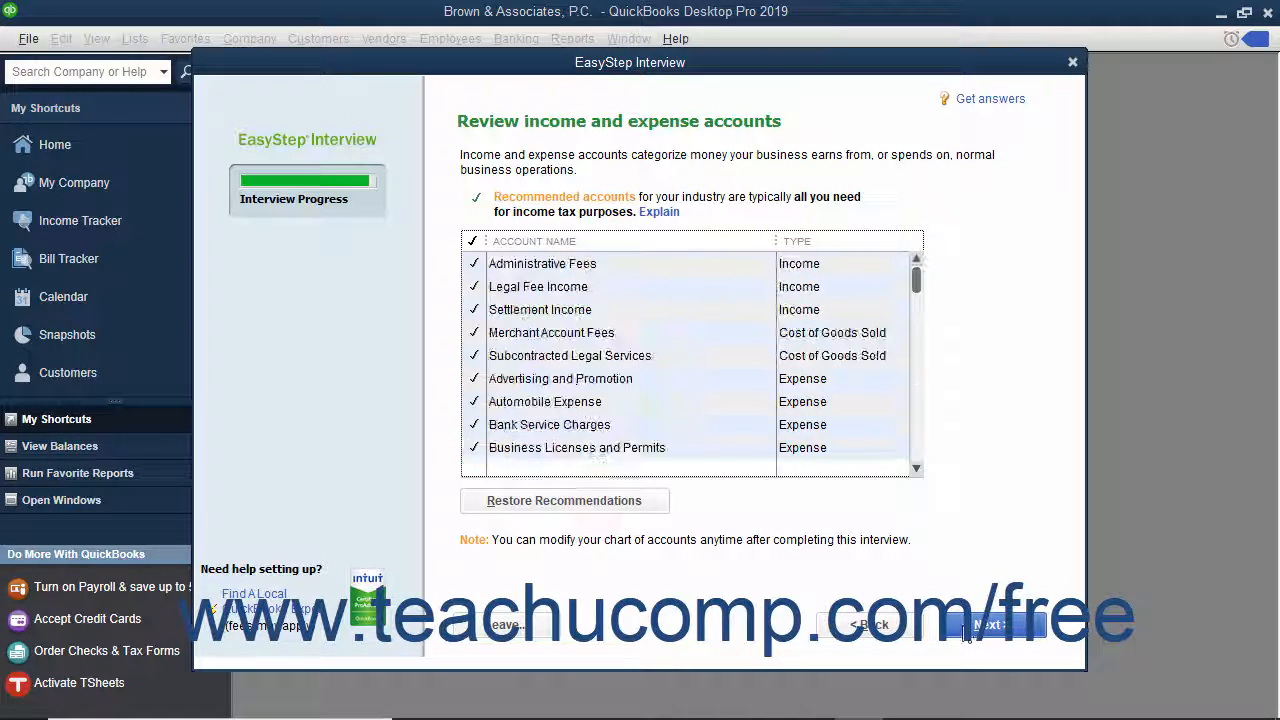
click(960, 624)
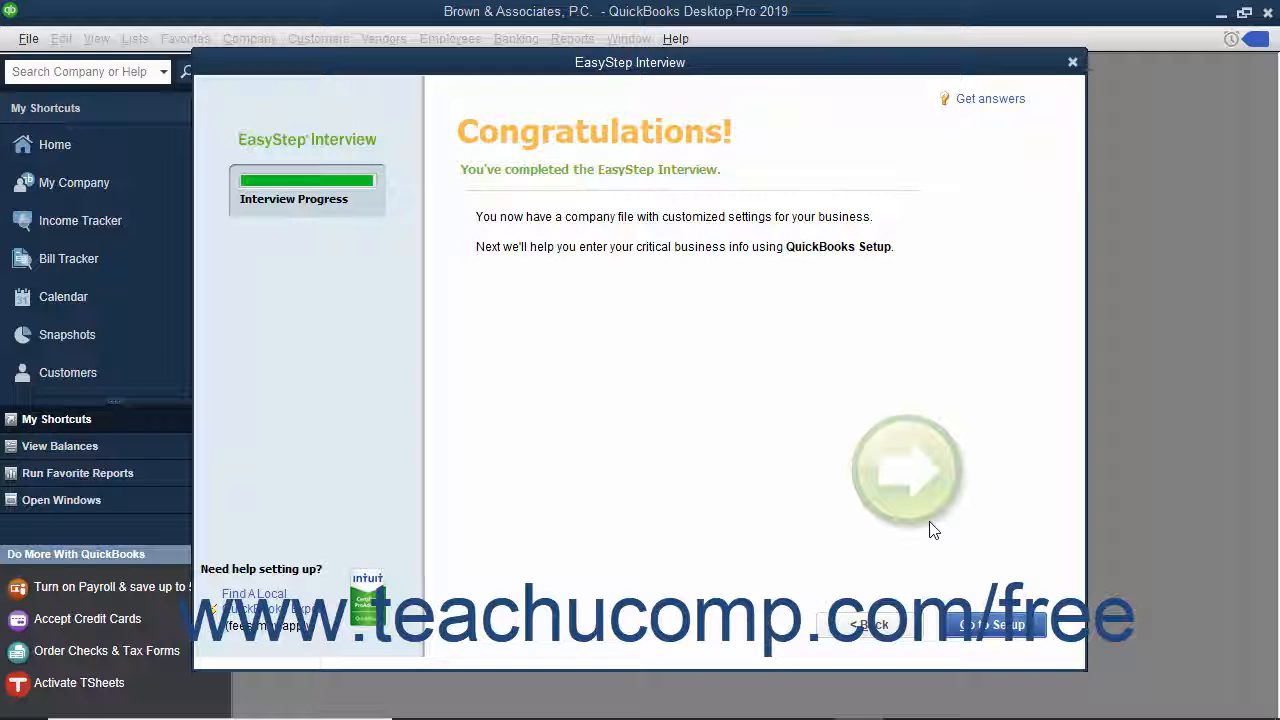
- Leave the Congratulations page for setup, then skip setup to start working on the Home page
click(986, 625)
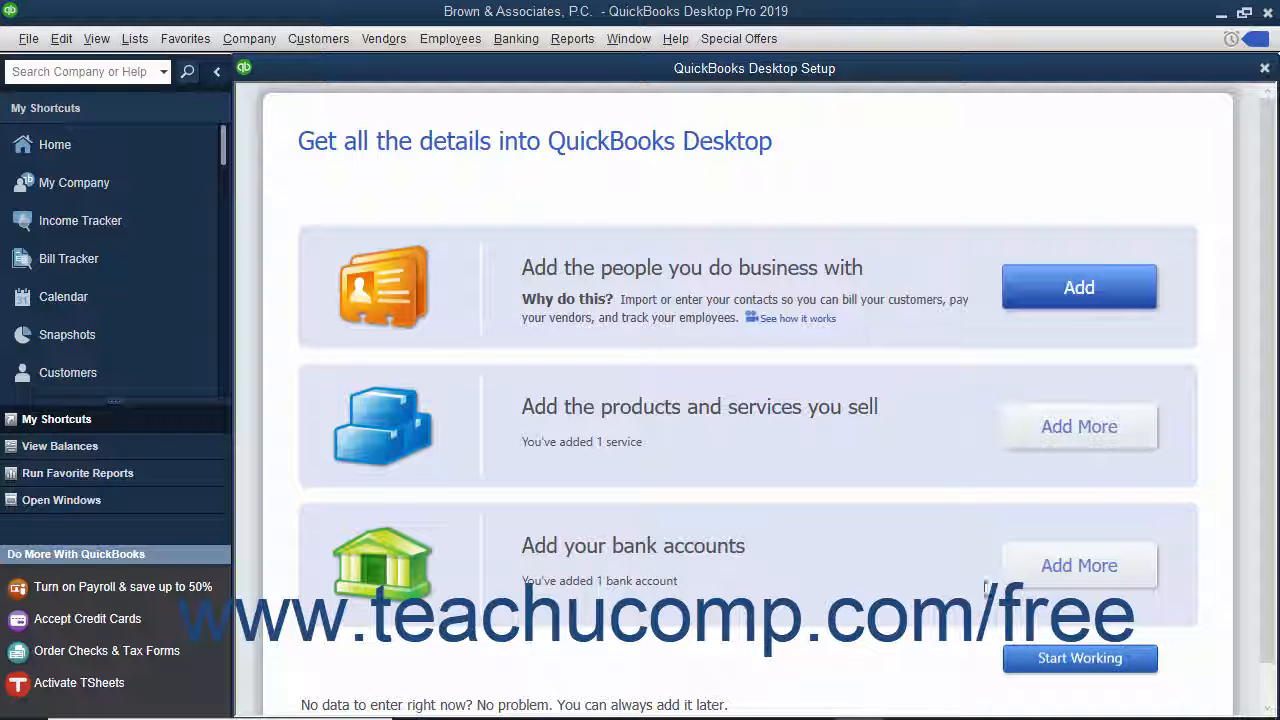
click(1036, 664)
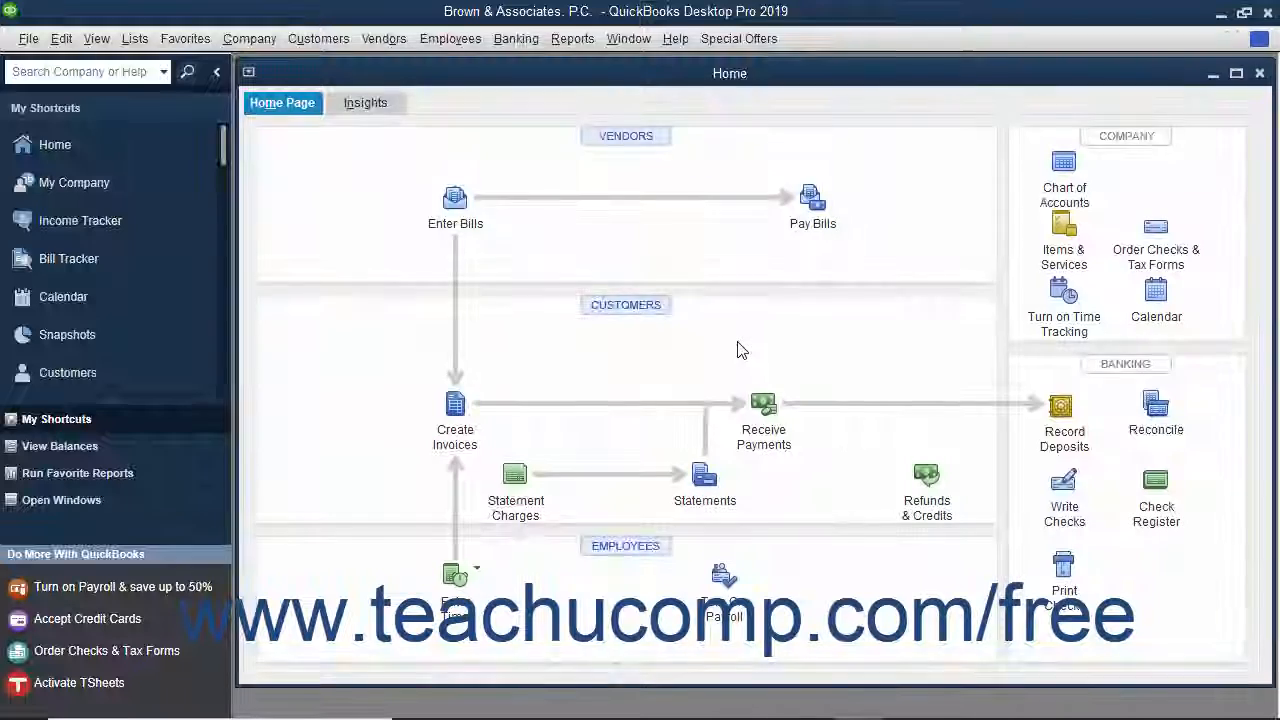